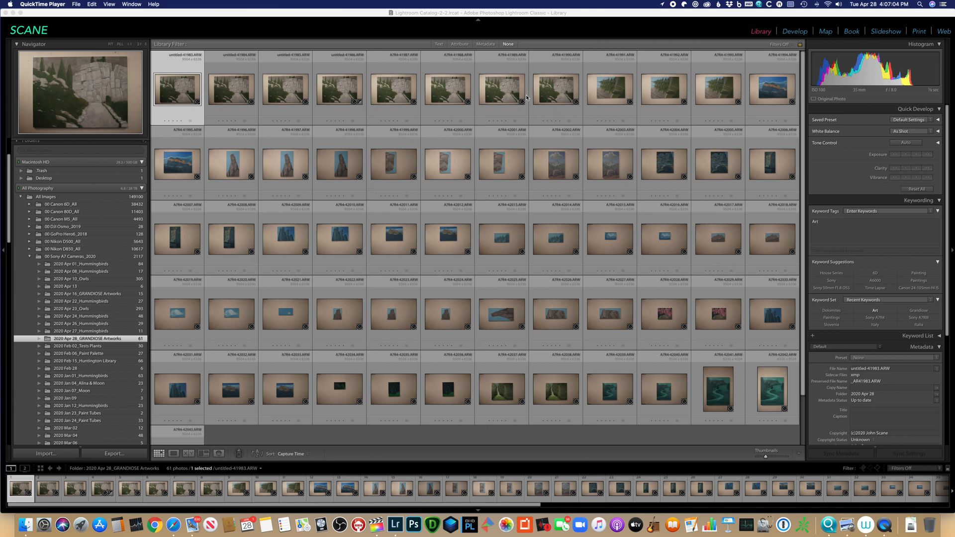
Review the painting photos at full size, including A7R4-41989, A7R4-41993 and others from the same shoot
click(504, 95)
double_click(503, 95)
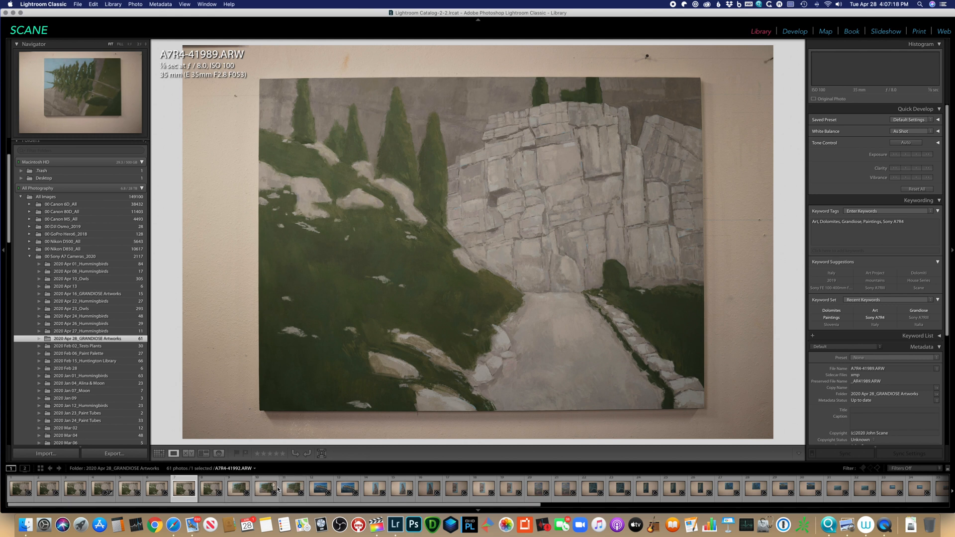
click(293, 491)
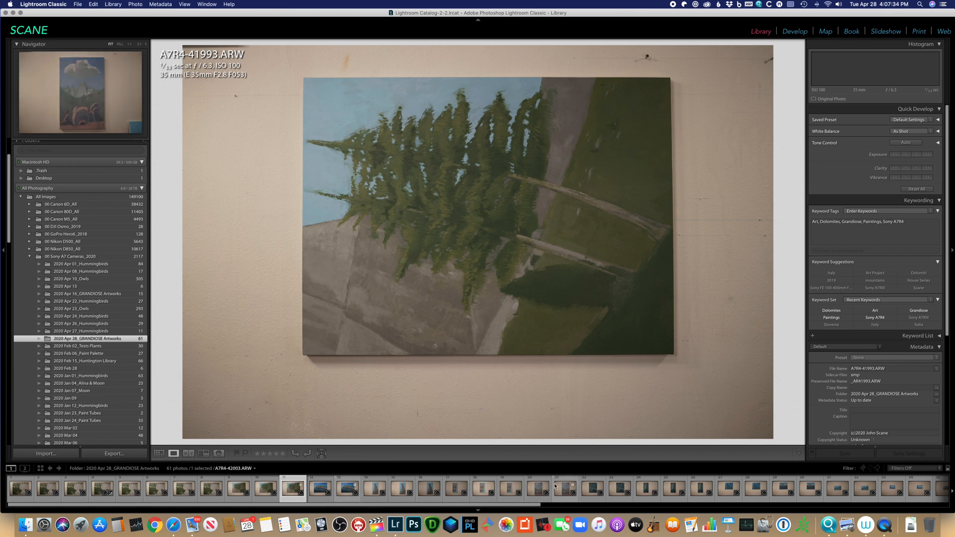
click(509, 490)
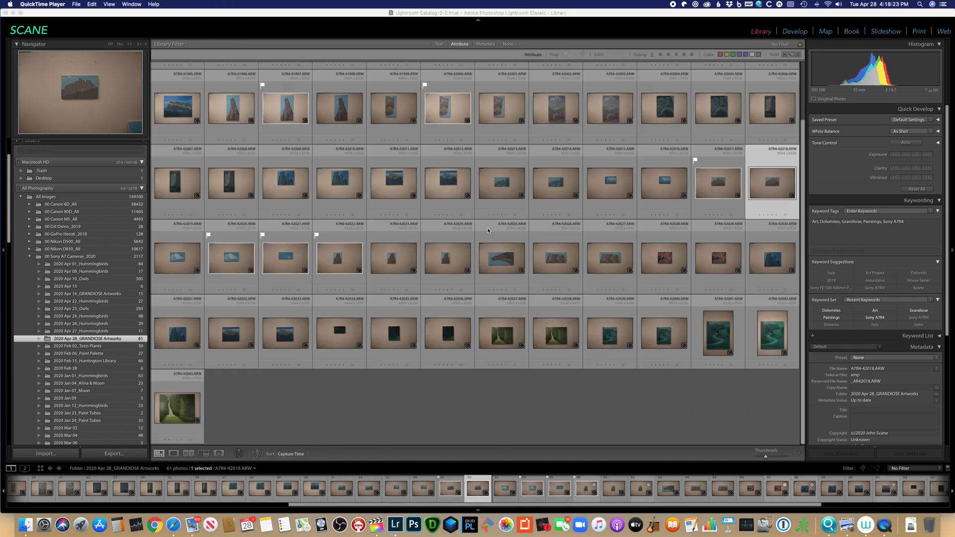
Filter the folder to show only flagged photos and inspect A7R4-42017 at full size
scroll(672, 124, up, 3)
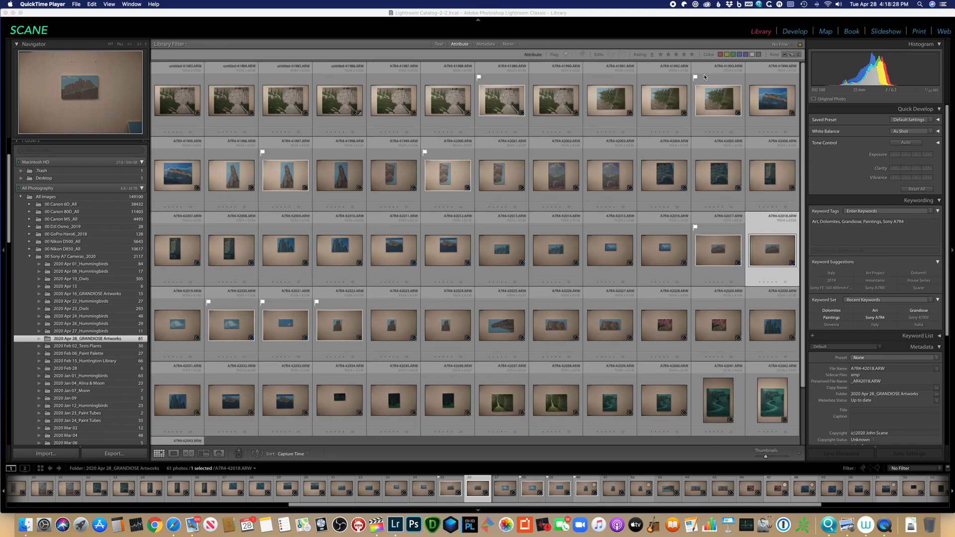
click(567, 55)
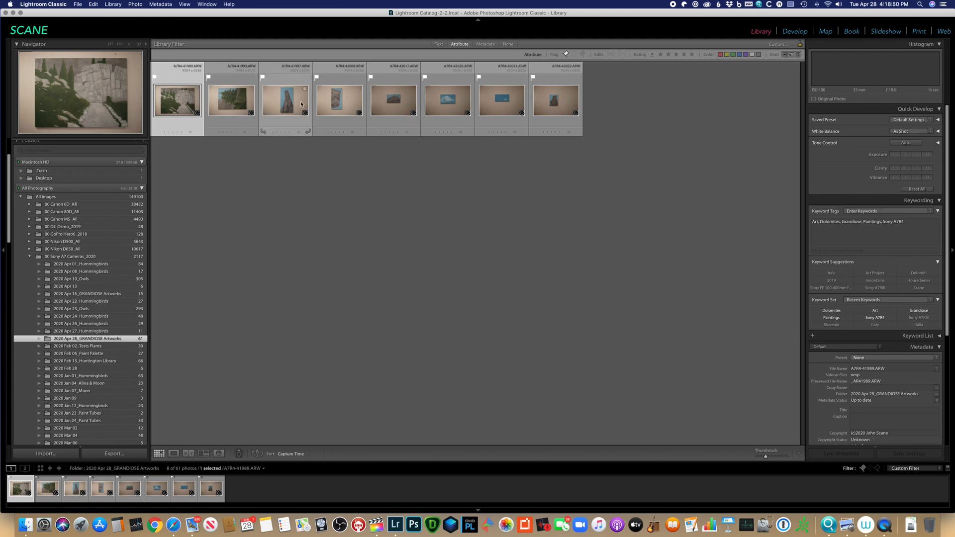
double_click(392, 111)
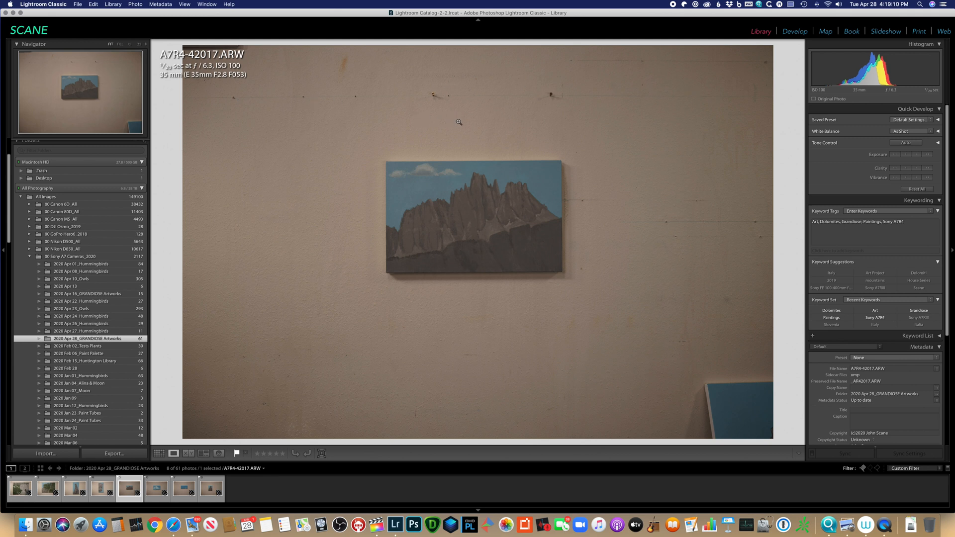
key(g)
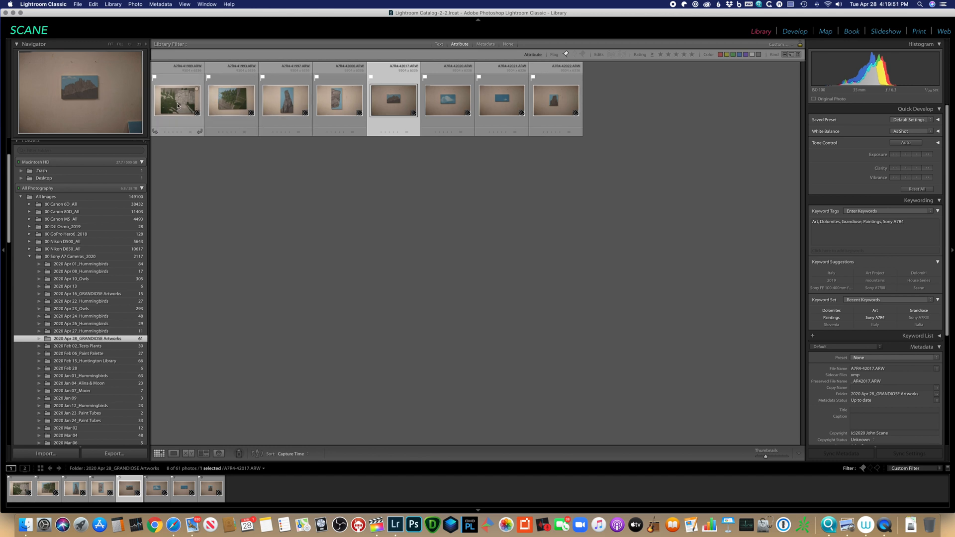
Develop photo A7R4-41989 with temperature 5,400, exposure 0.00, and Shadows and Whites at +5
double_click(178, 102)
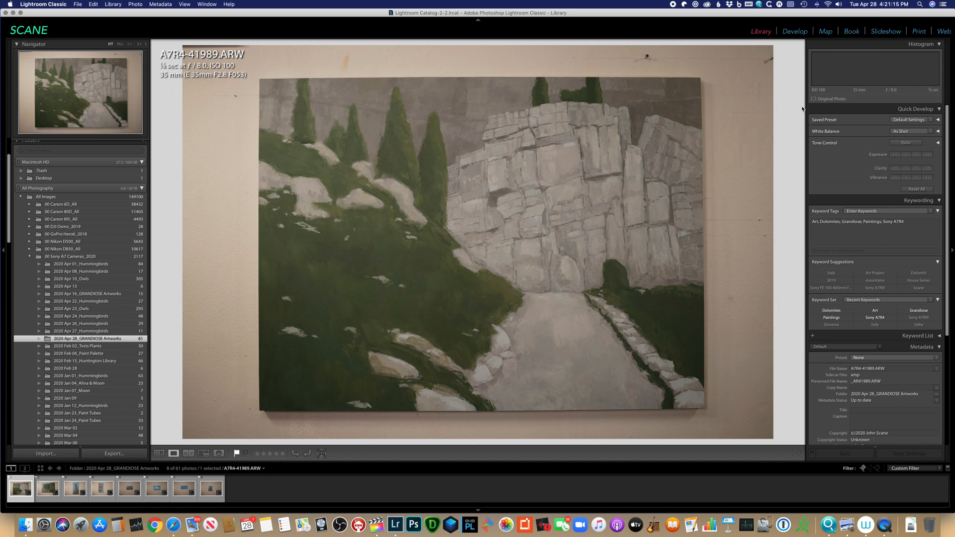
click(795, 33)
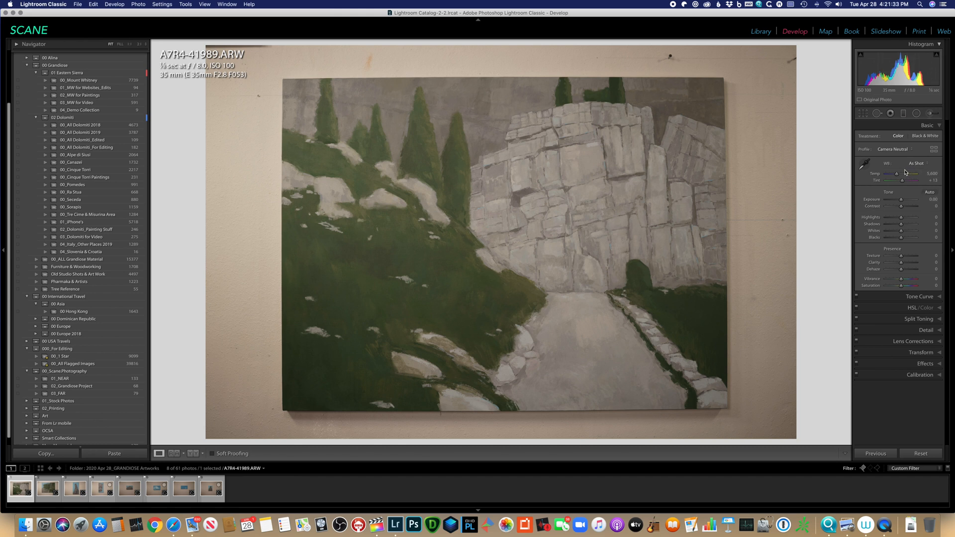
drag(896, 173, 897, 176)
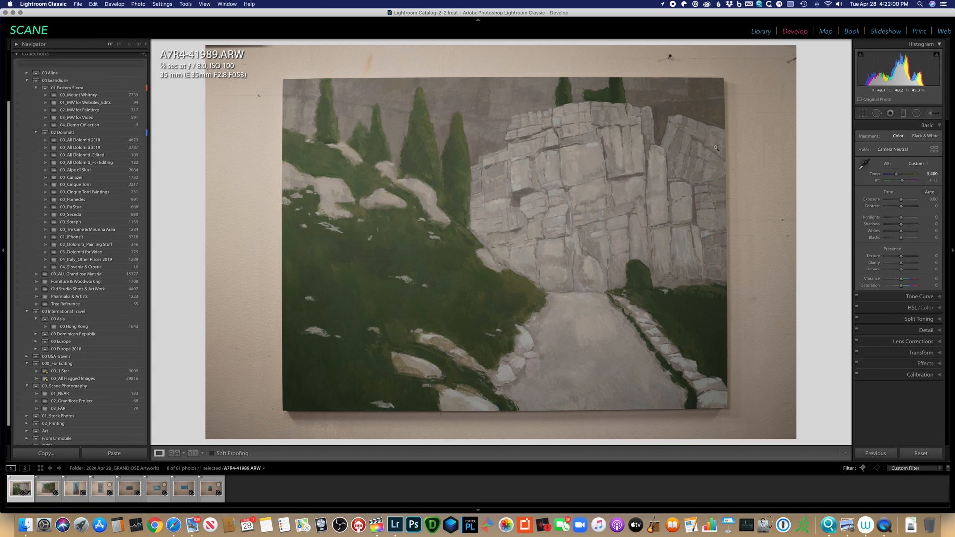
drag(900, 199, 901, 202)
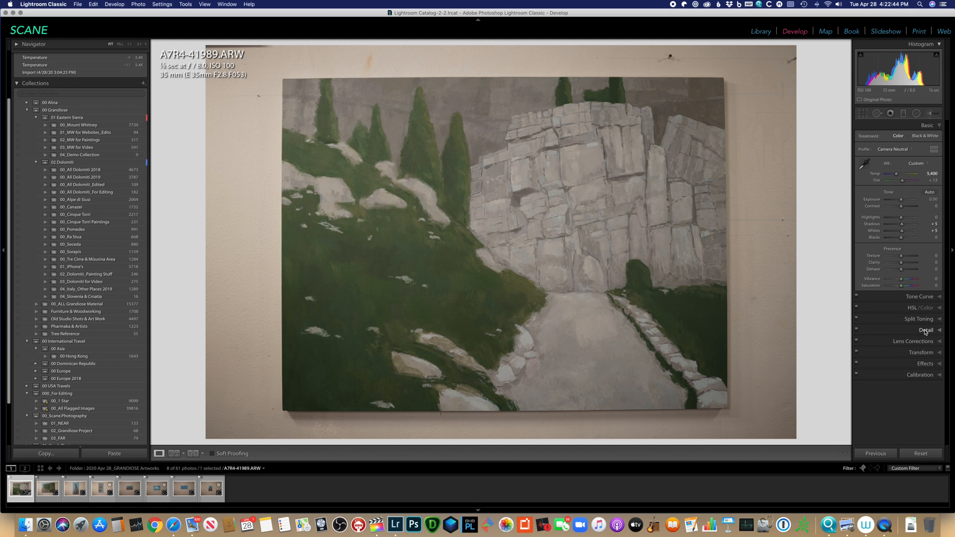
Enable chromatic aberration removal and lens profile corrections for photo A7R4-41989
click(928, 343)
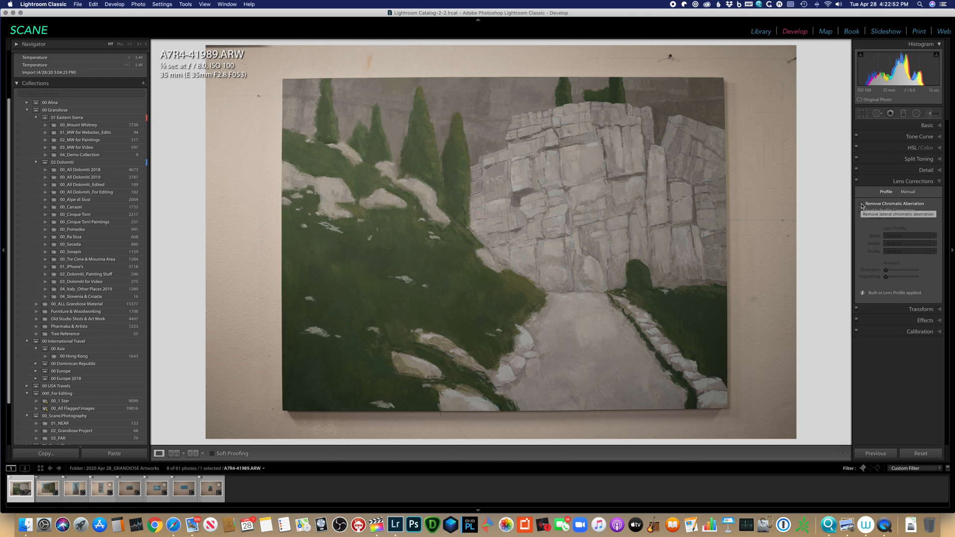
click(863, 205)
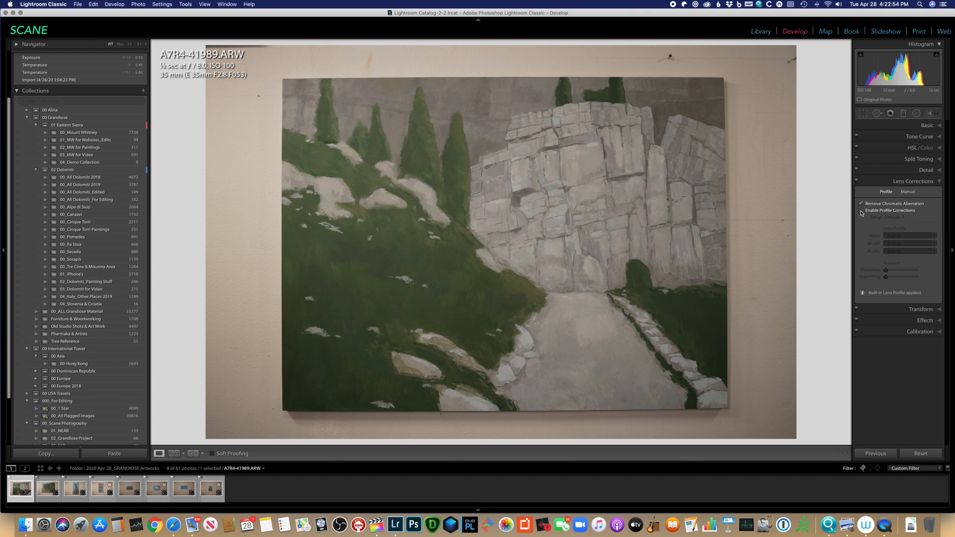
click(861, 212)
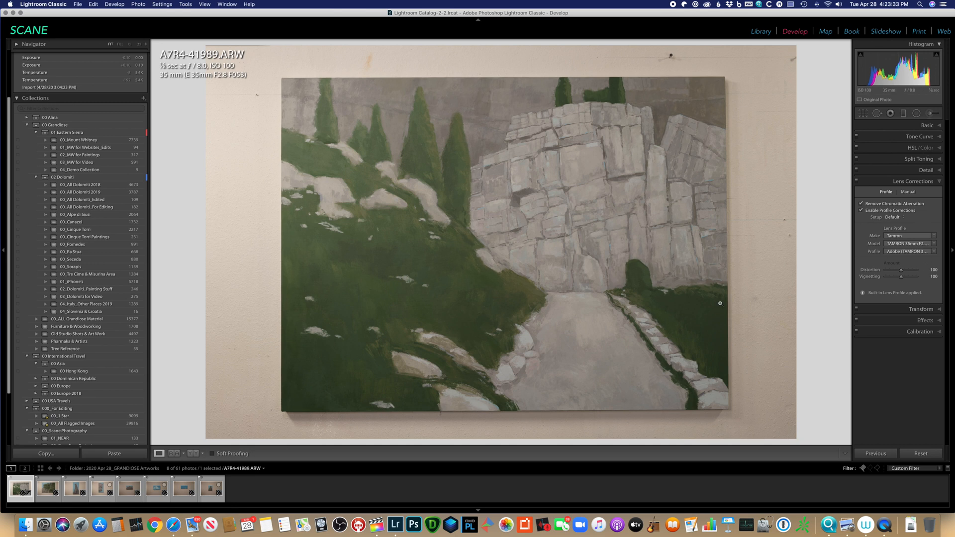
Synchronize the develop settings of A7R4-41989 to all the flagged photos, leaving the crop settings out
shift+click(209, 492)
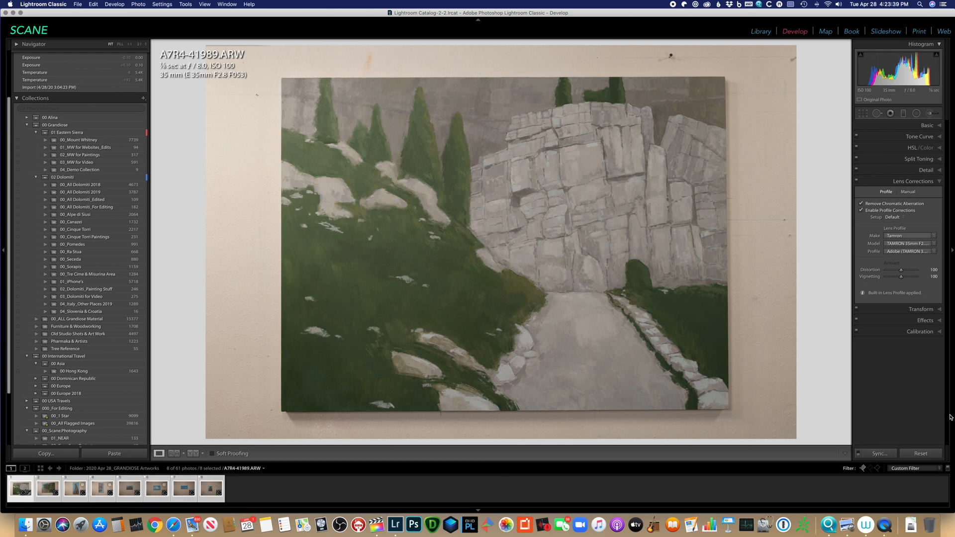
click(880, 454)
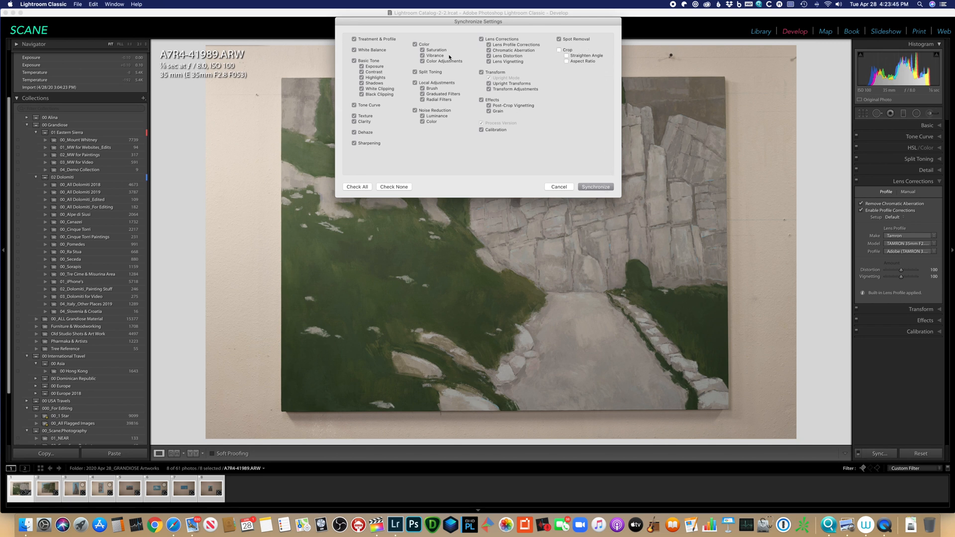
click(596, 187)
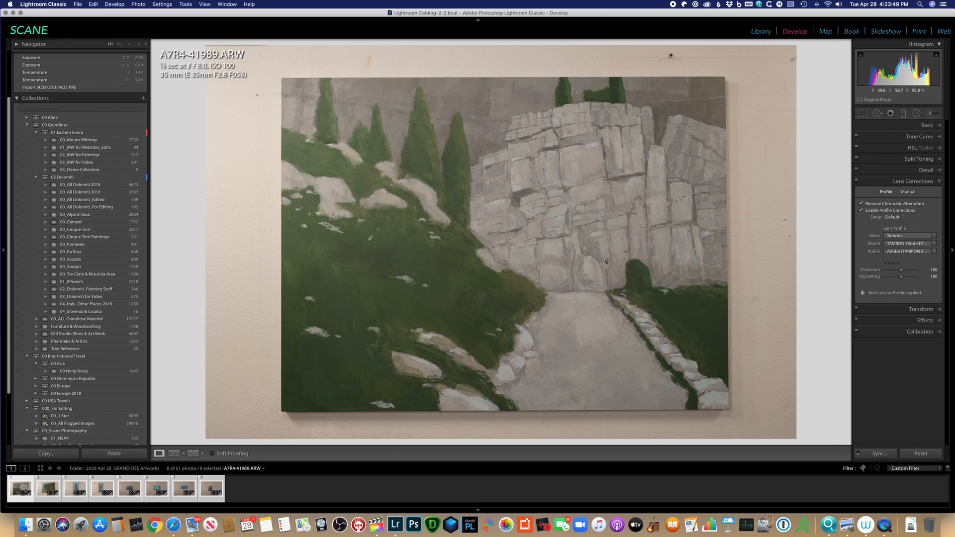
Look through the synchronized photos and show A7R4-42017 beside A7R4-42000 in Reference View
click(45, 490)
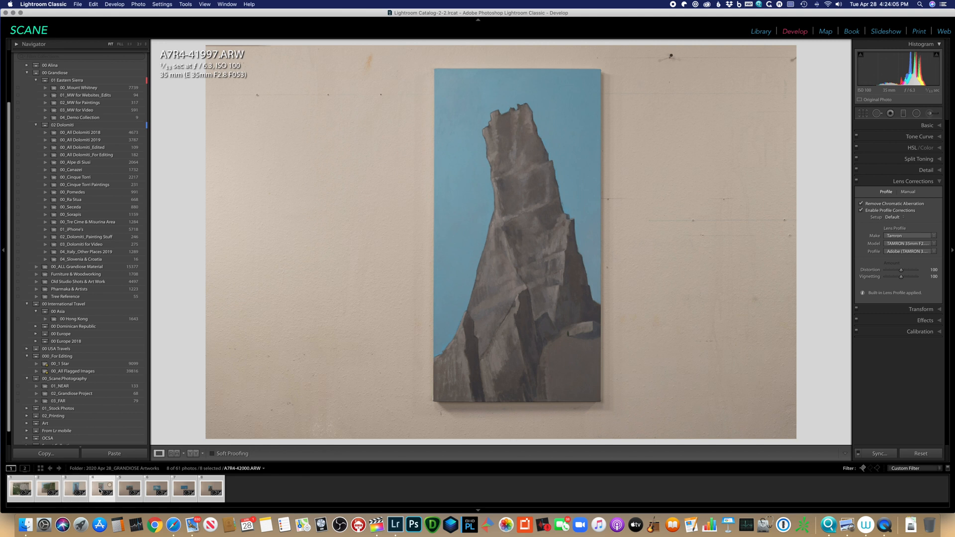
click(128, 489)
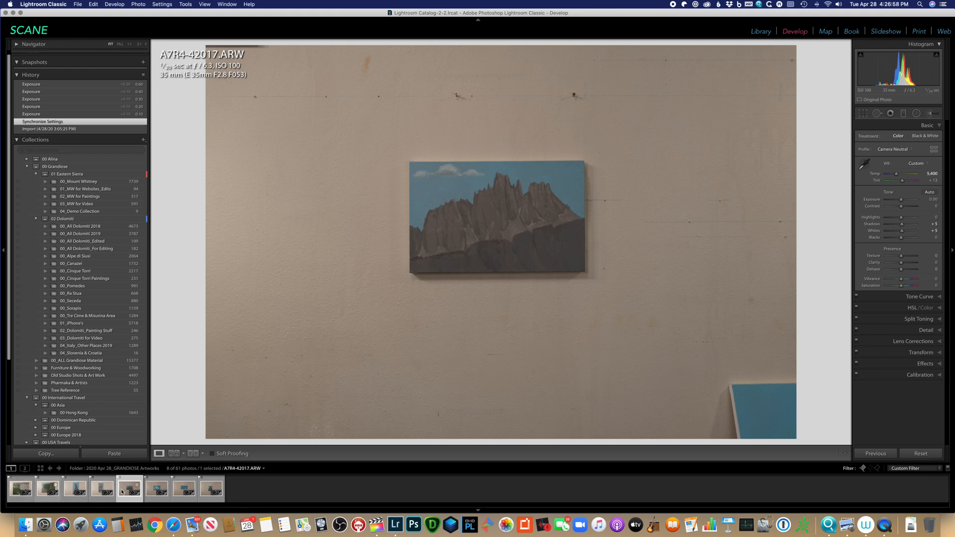
click(175, 458)
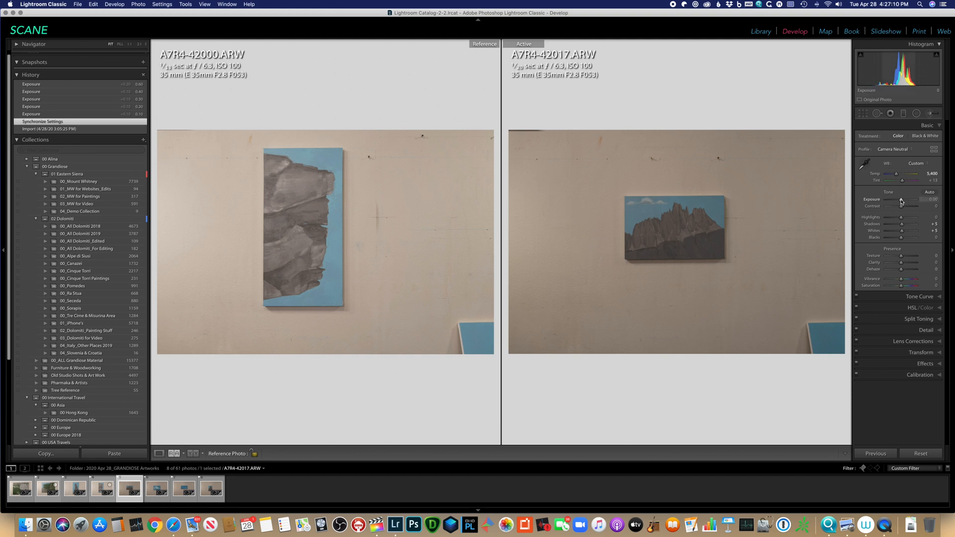
Raise the exposure of A7R4-42017 to +0.60 to match the reference photo, and return to the single-photo view
key(Up)
key(Up)
key(Up)
key(Up)
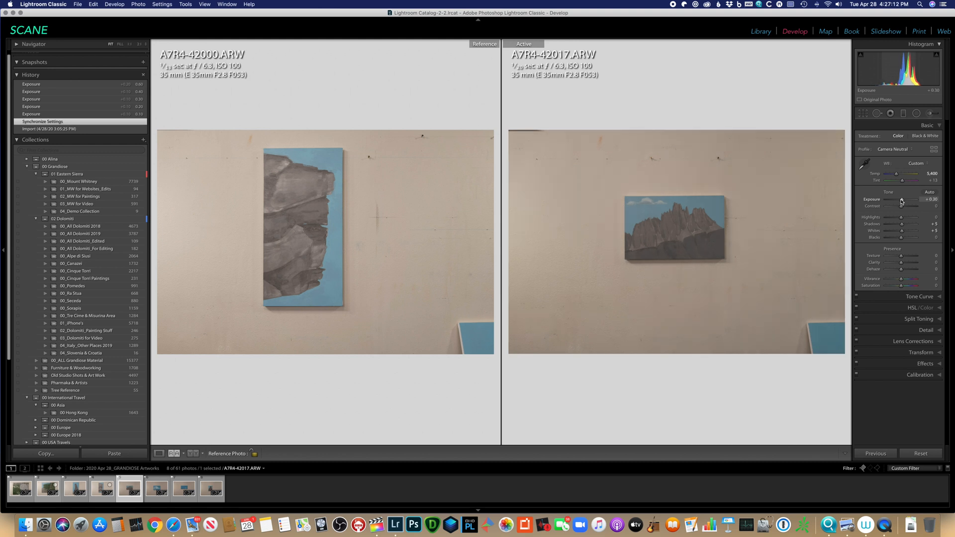
key(Up)
key(Up)
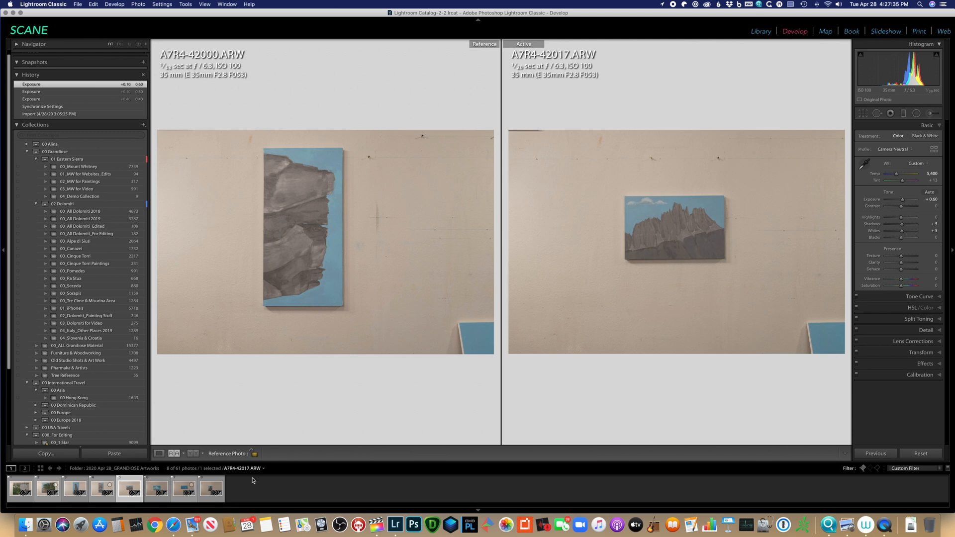
key(d)
Compare the brightness of the neighbouring photos and fine-tune the exposure of A7R4-42017 to +0.63
click(150, 492)
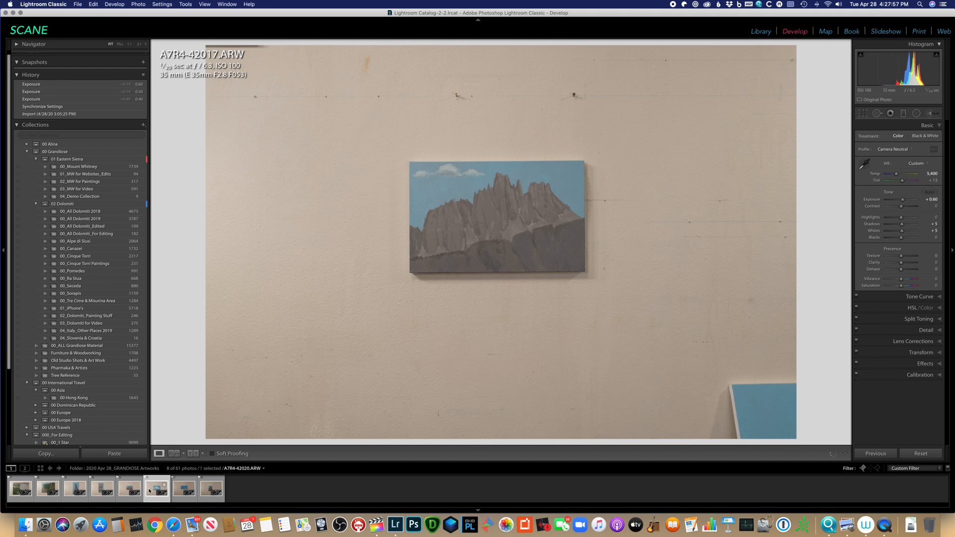
click(100, 487)
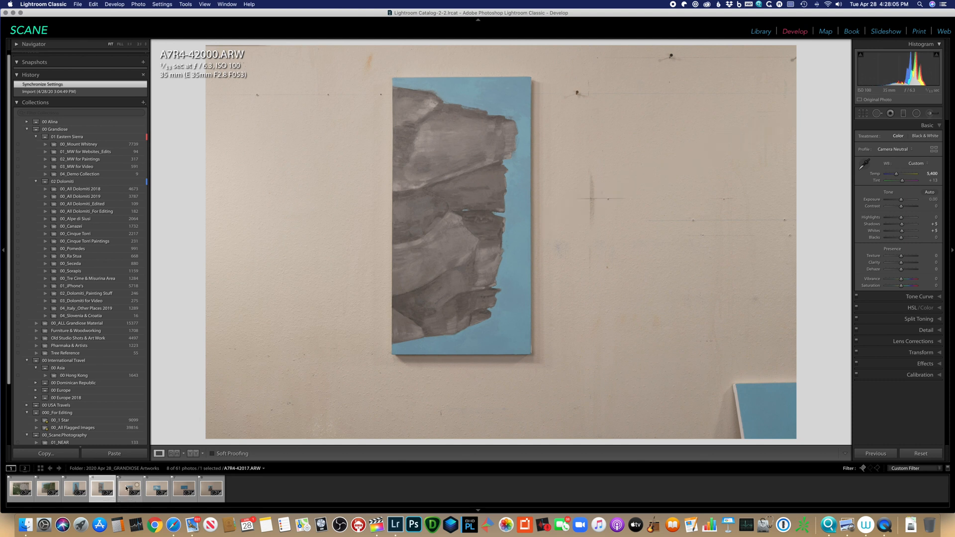
click(126, 489)
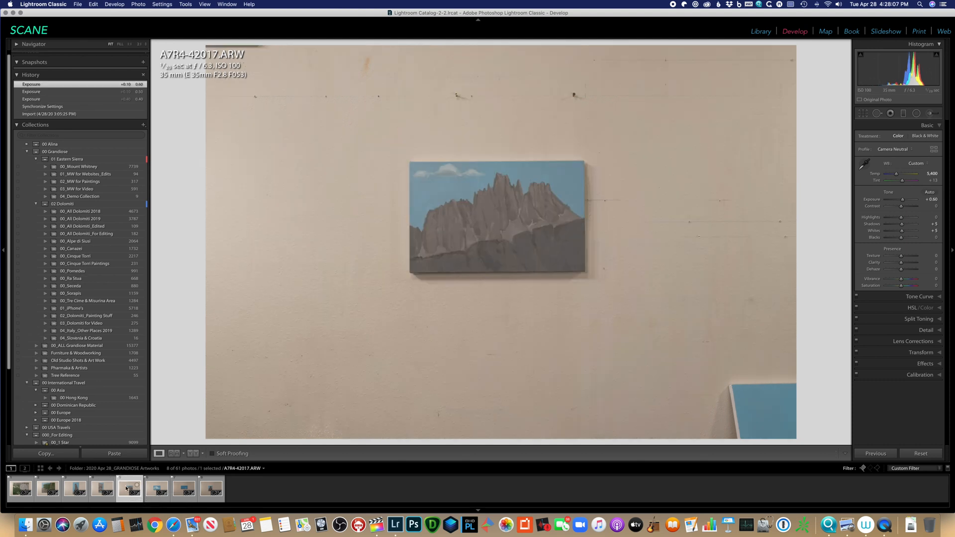
key(Right)
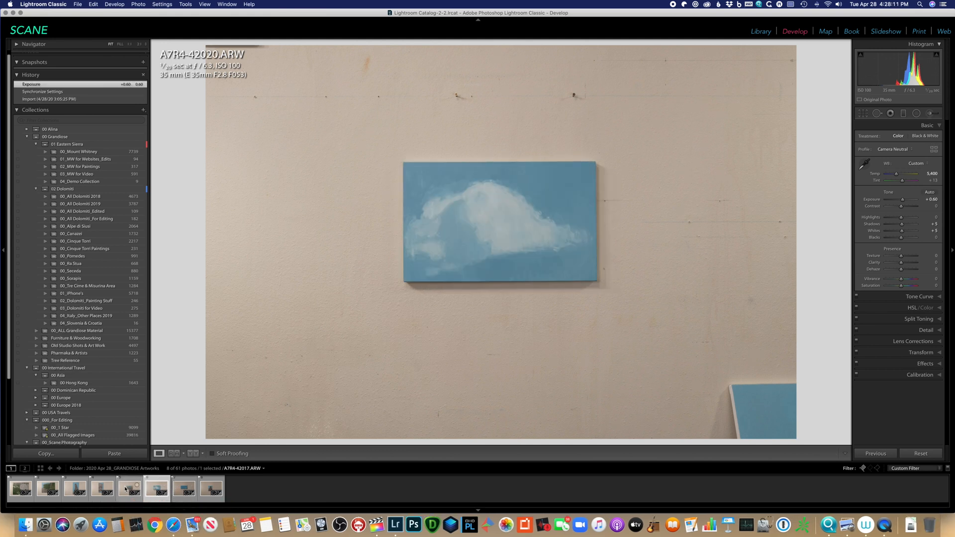
click(71, 490)
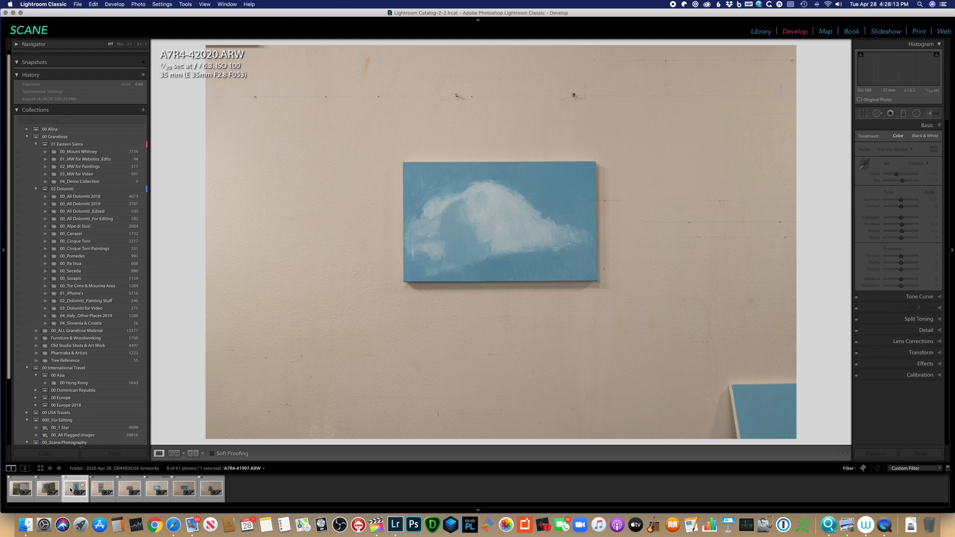
click(128, 487)
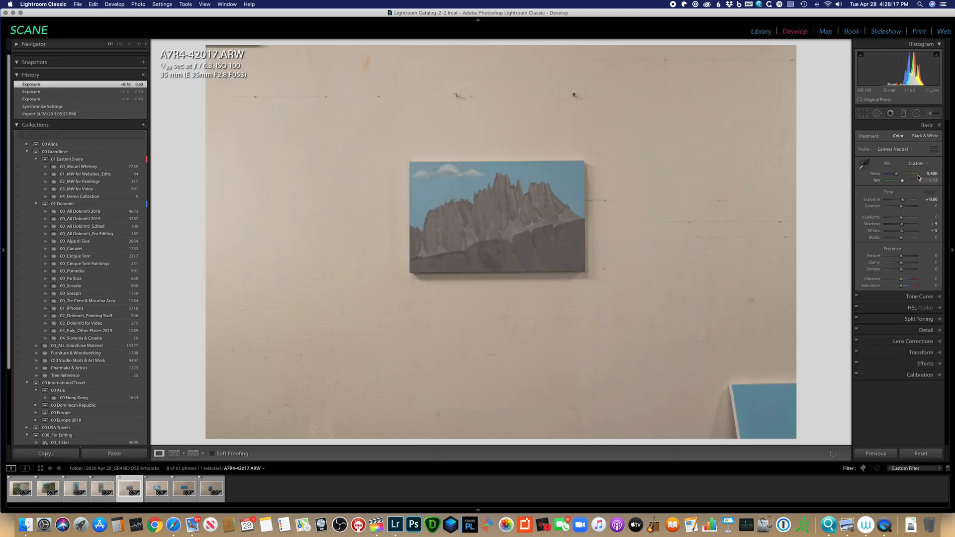
click(928, 200)
drag(928, 200, 929, 201)
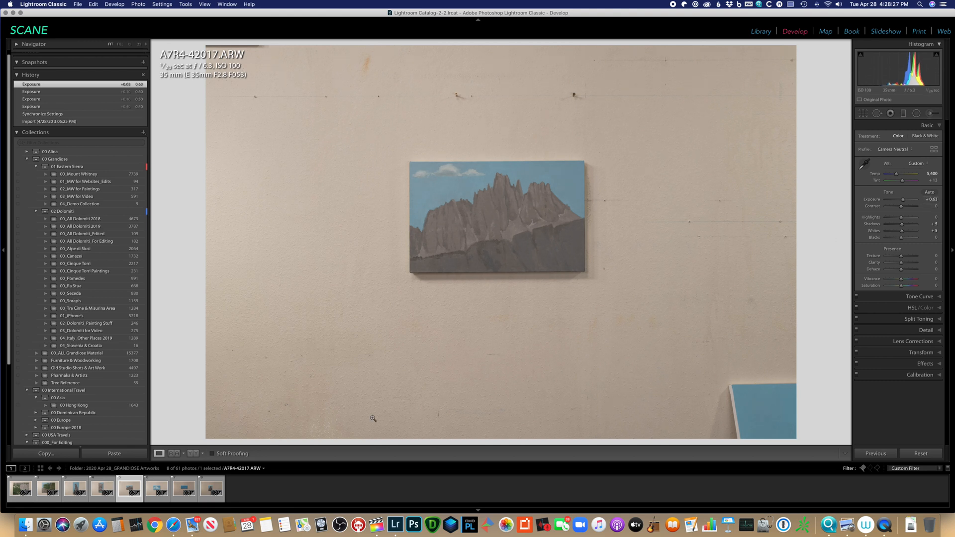
Compare the wall and painting brightness of A7R4-42017 against A7R4-42000 by alternating between the two photos
click(98, 488)
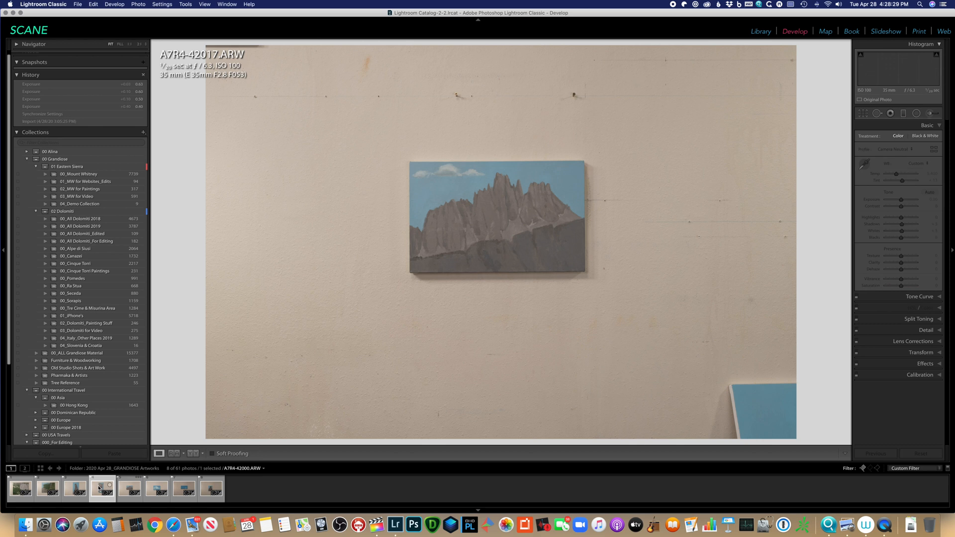
click(129, 489)
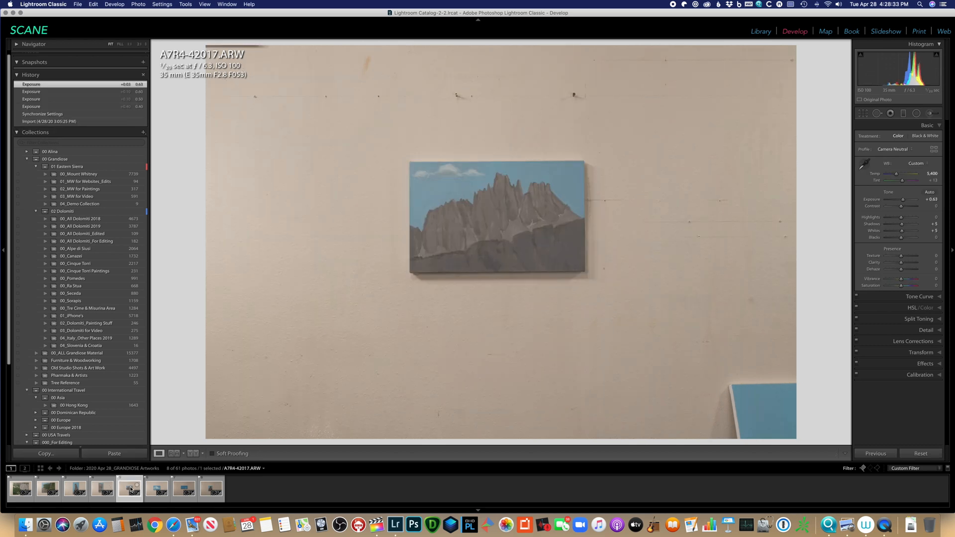
click(103, 490)
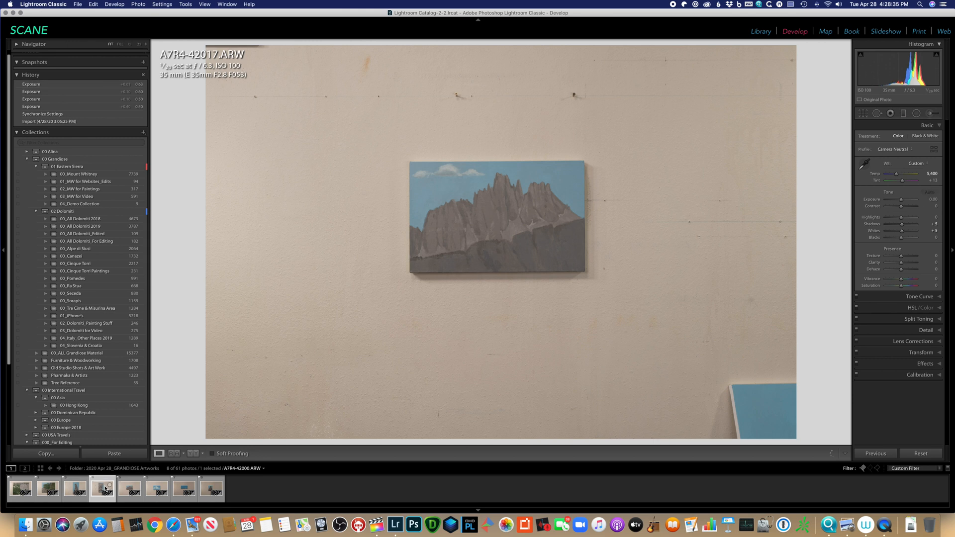
click(124, 490)
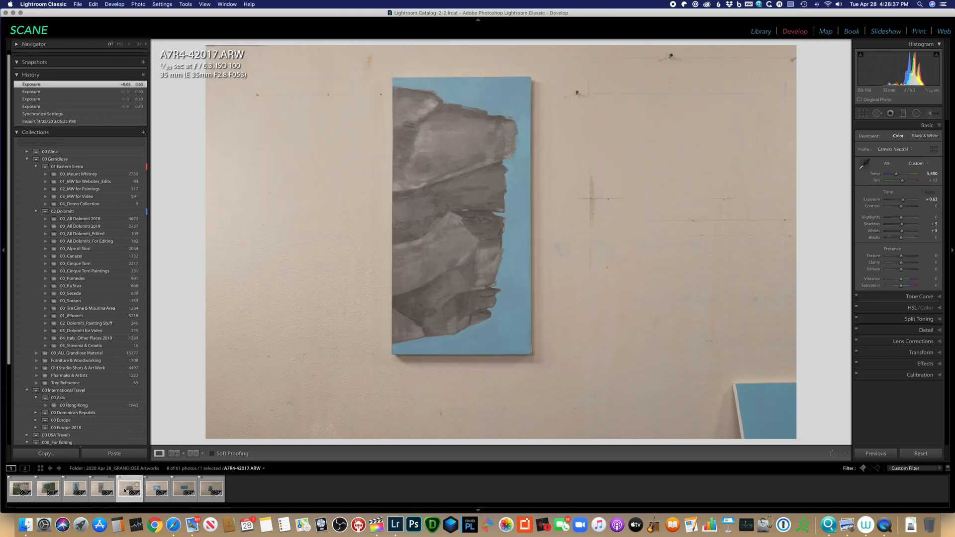
Set the exposure of A7R4-42020, the large cloud painting, to +0.63
click(152, 492)
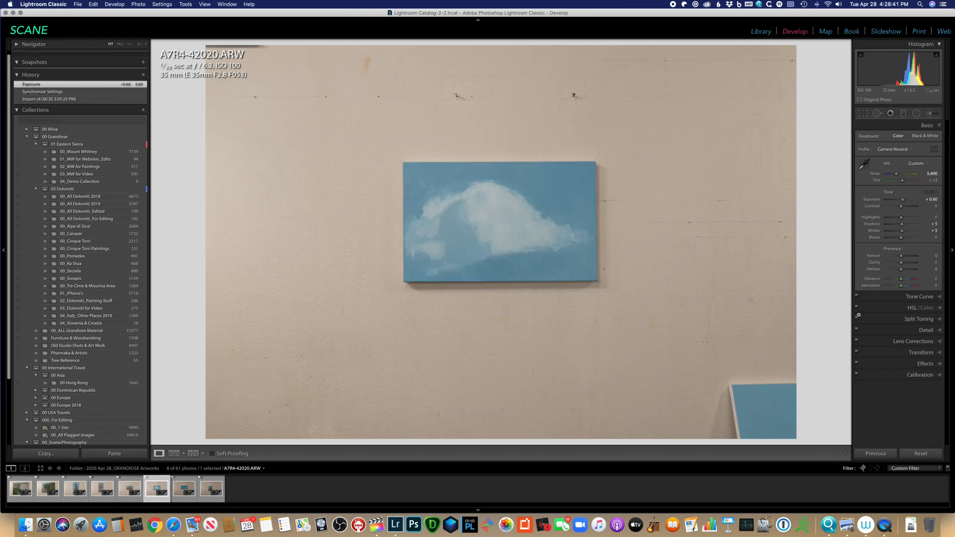
click(935, 200)
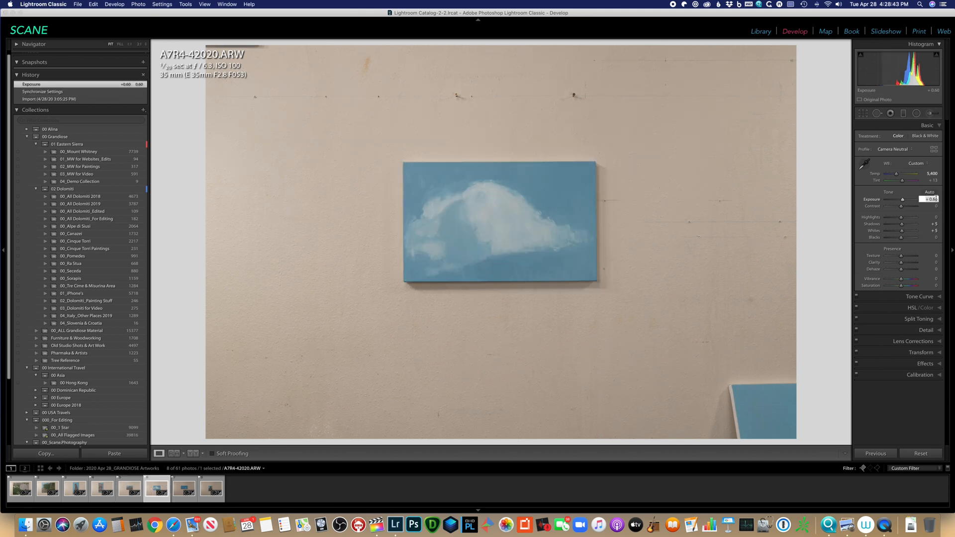
text(0.63)
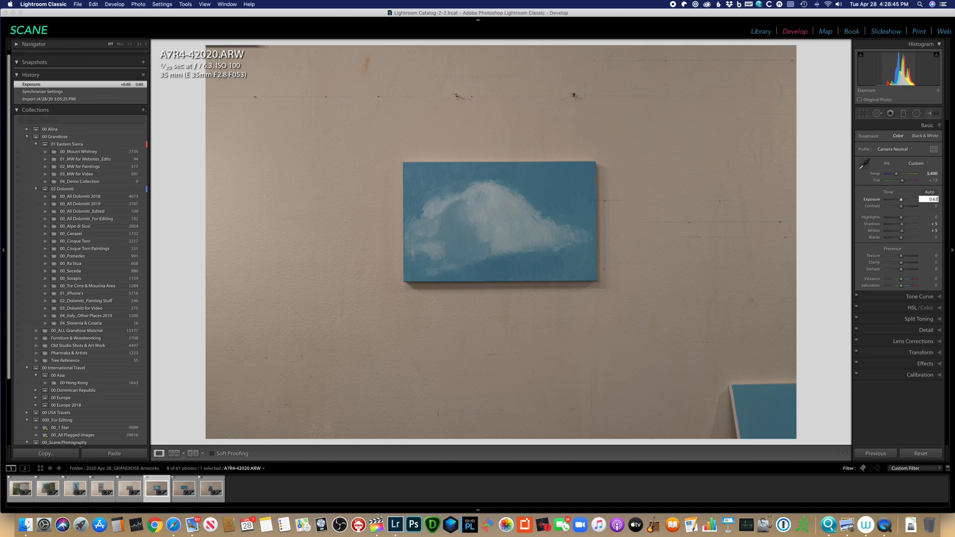
key(Return)
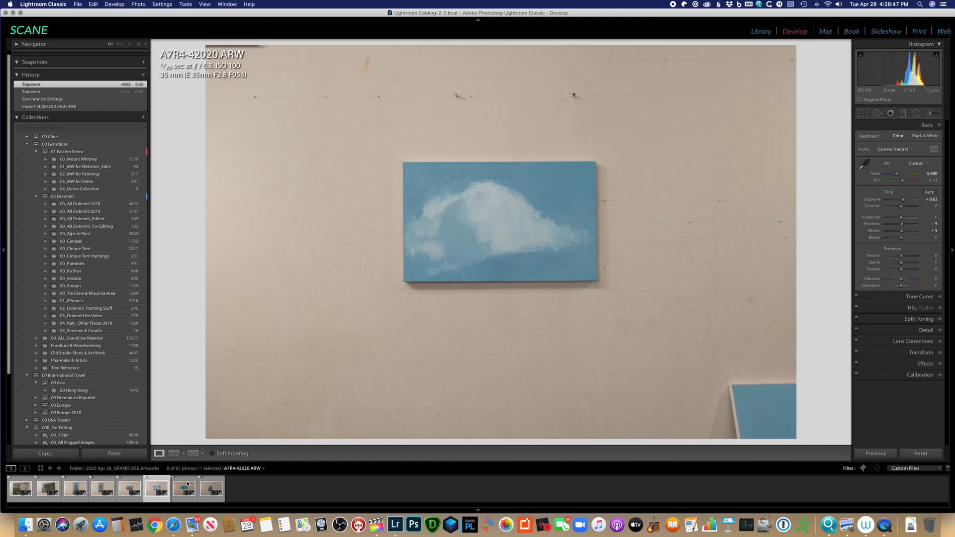
Set the exposure of A7R4-42021, the blue painting with the small cloud, to +0.63
click(177, 490)
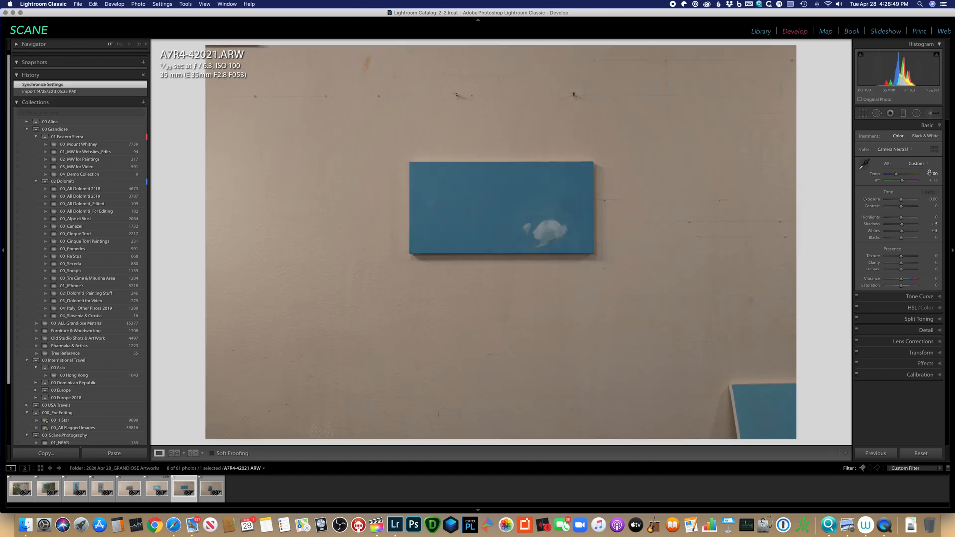
click(933, 199)
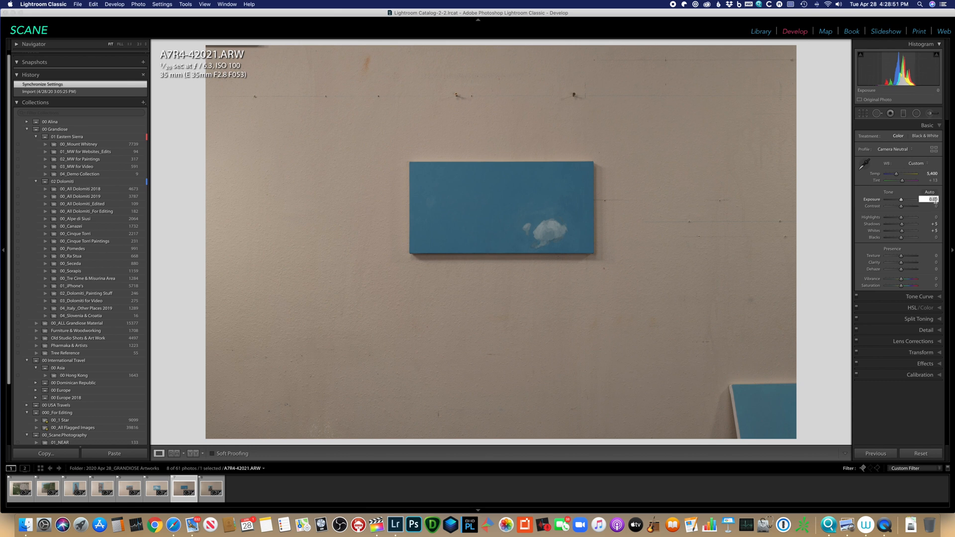
text(0.)
key(Return)
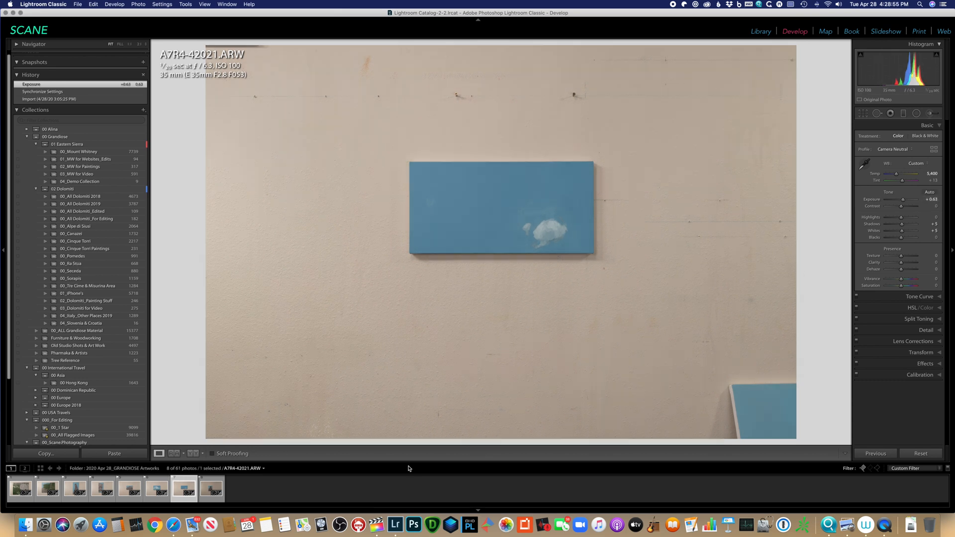
Set the exposure of A7R4-42022, the rock tower painting, to +0.63
click(211, 489)
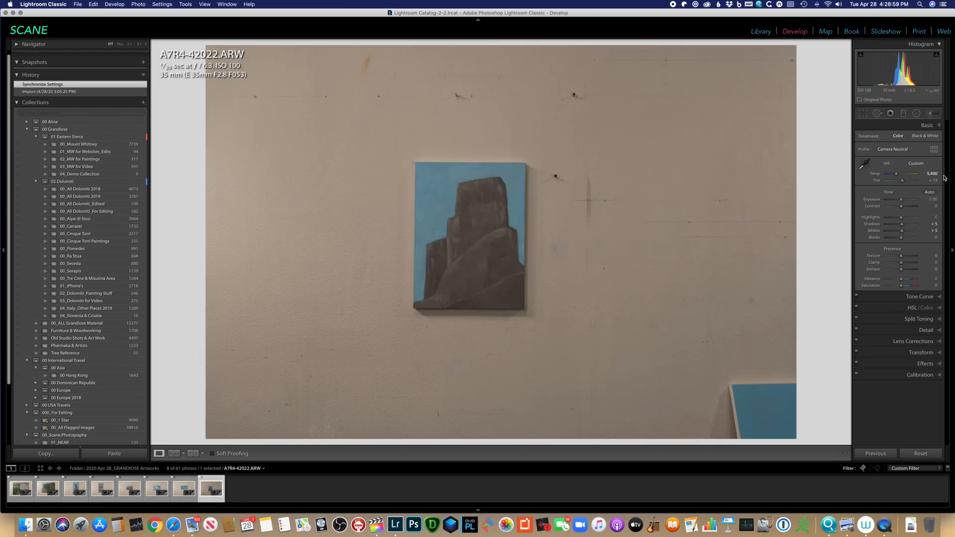
click(934, 199)
text(0.63)
key(Return)
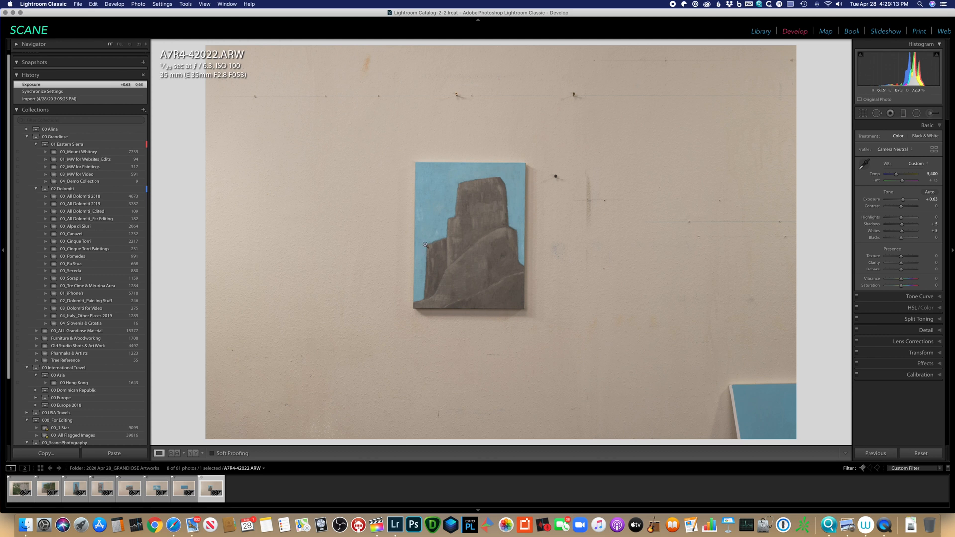
Add a horizontal Graduated Filter from the left wall across the painting in A7R4-42022 and set its exposure to -0.20
click(904, 114)
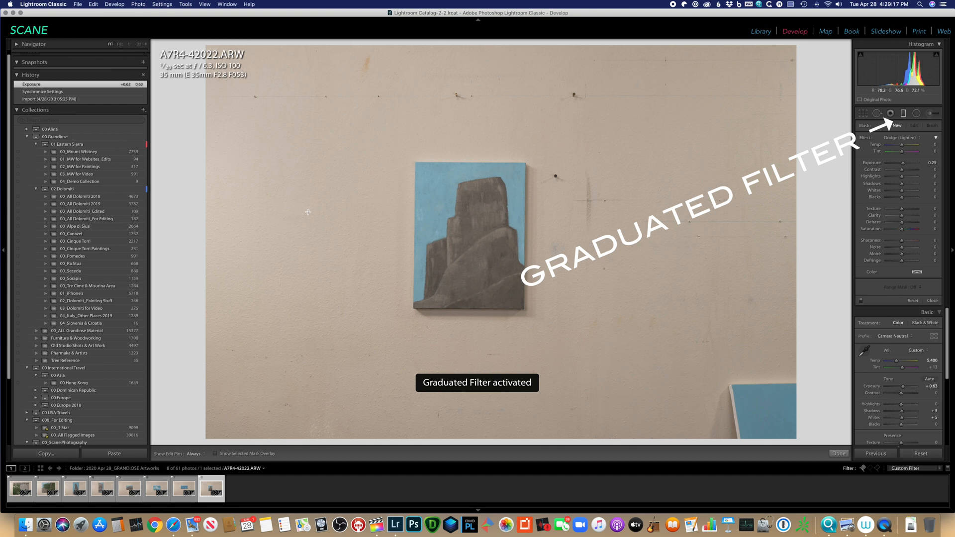
drag(316, 213, 633, 215)
double_click(903, 163)
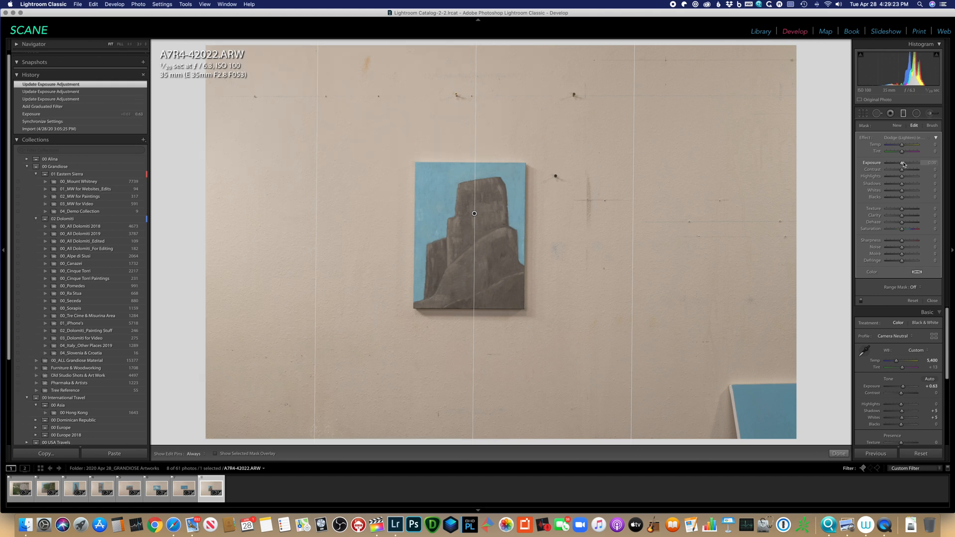
key(Down)
key(Down)
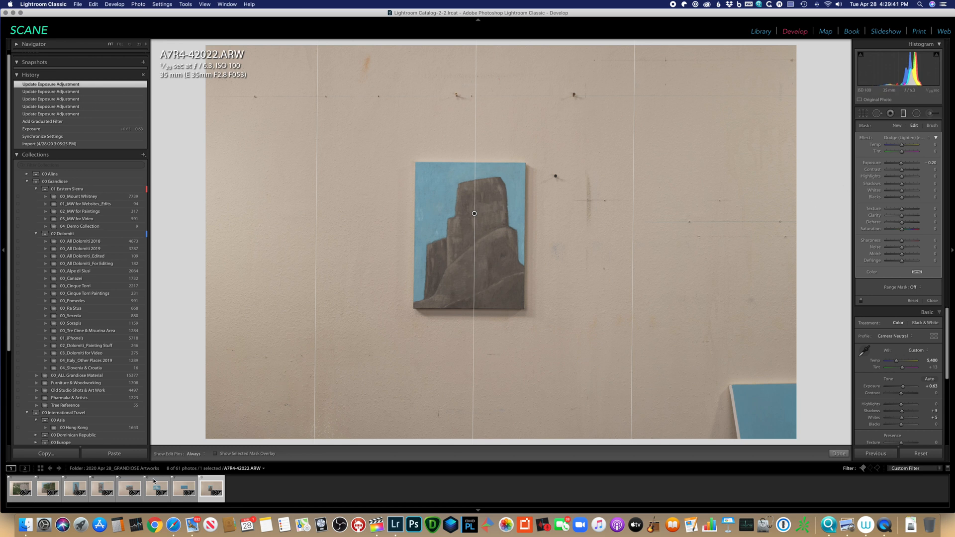
Synchronize the settings of A7R4-42022, including its Graduated Filter, to the photos from A7R4-42017 through A7R4-42021
shift+click(125, 489)
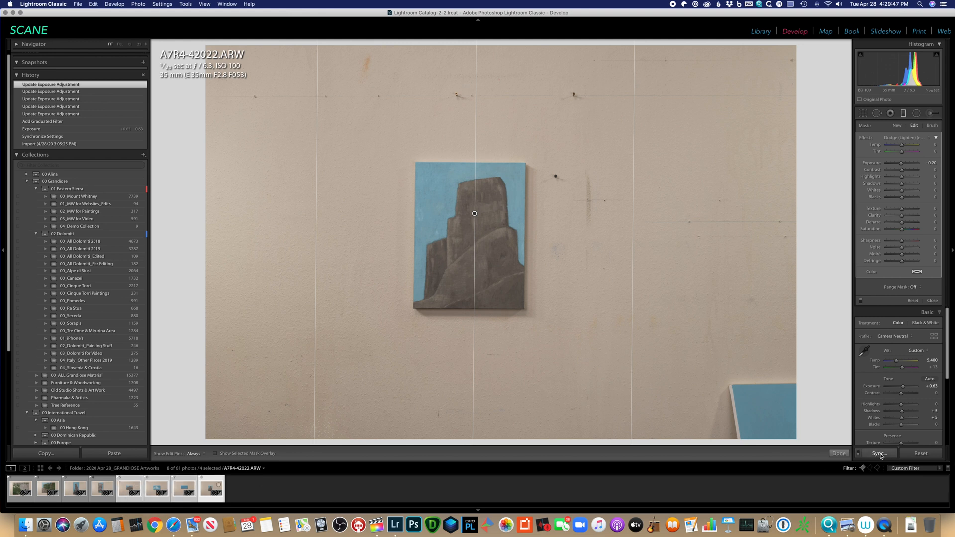
click(880, 454)
click(589, 186)
Check the evenness of the wall lighting across the photos from A7R4-42017 to A7R4-42022, and go back through the earlier ones to A7R4-41989
click(162, 490)
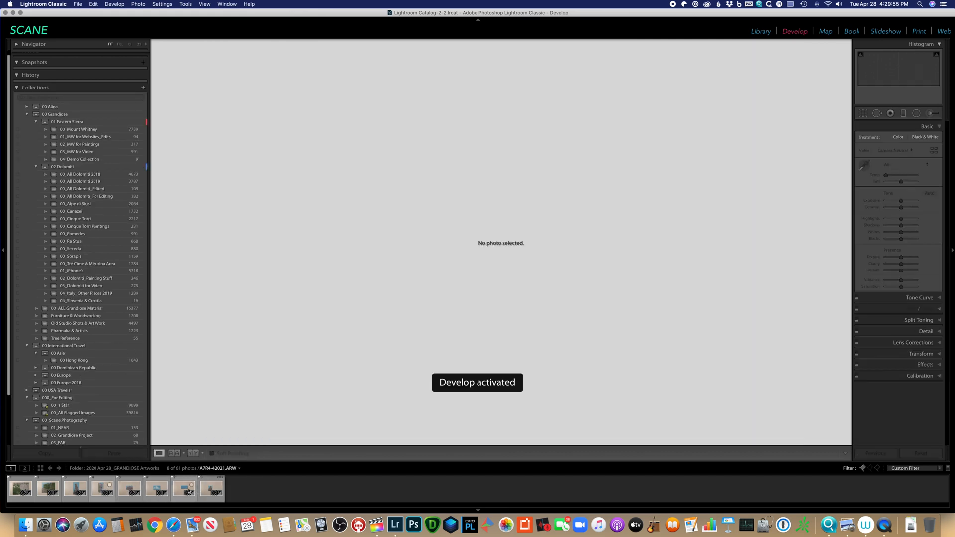
click(125, 492)
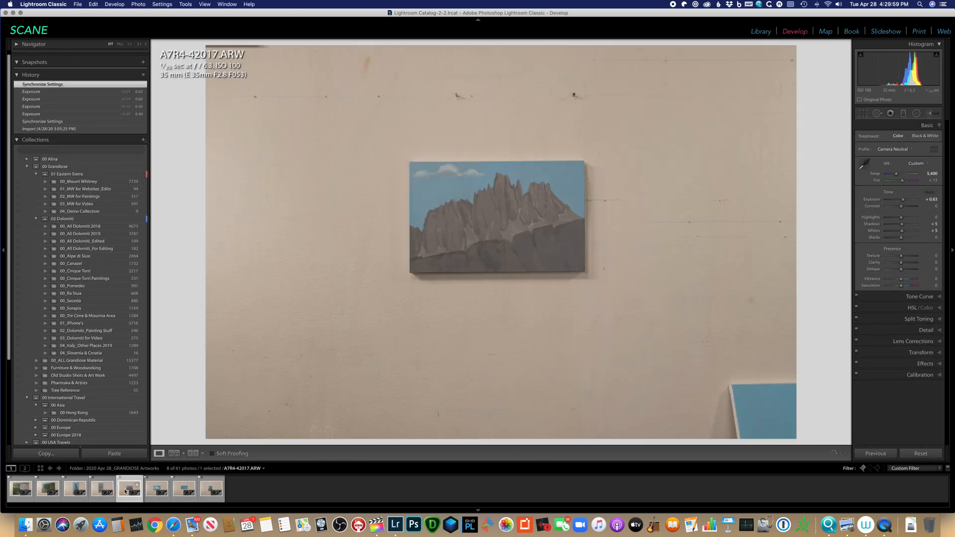
key(Right)
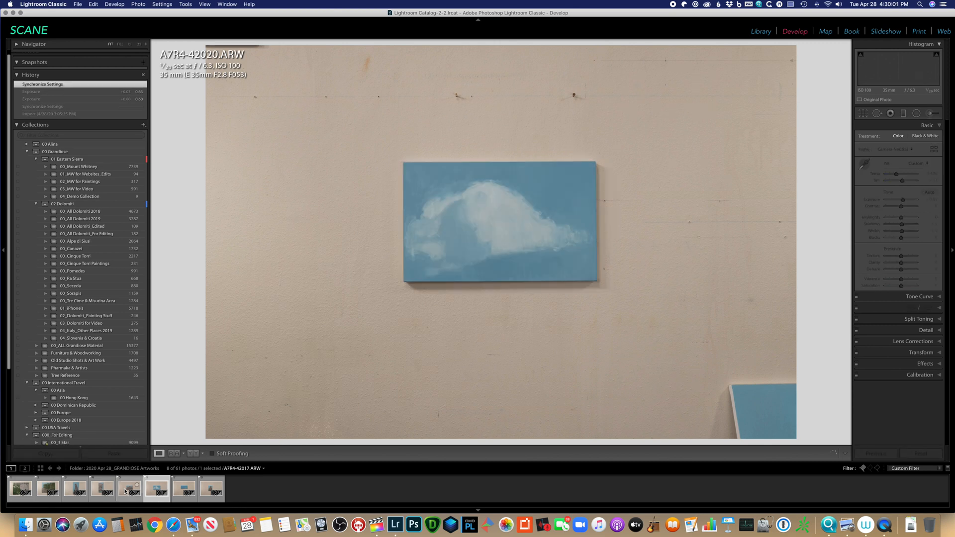
key(Right)
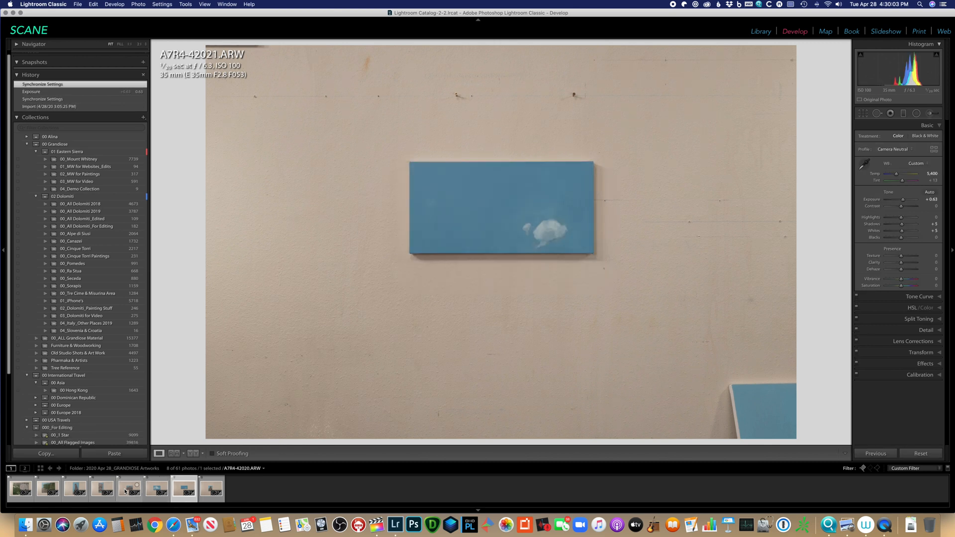
key(Right)
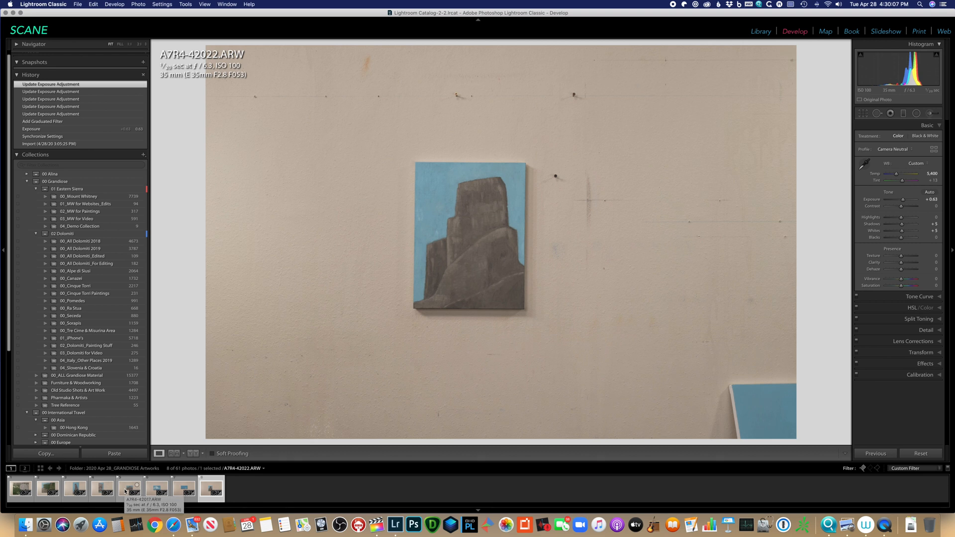
click(125, 491)
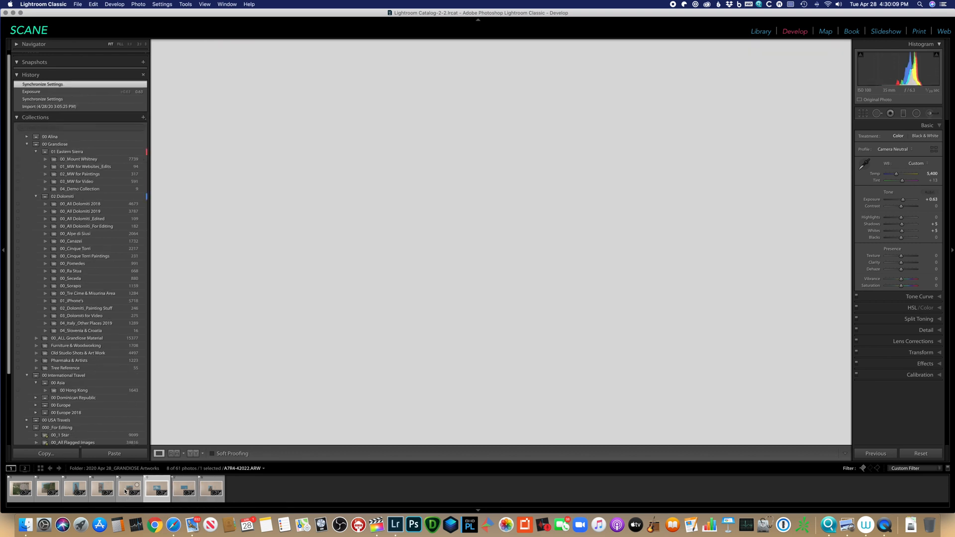
key(Left)
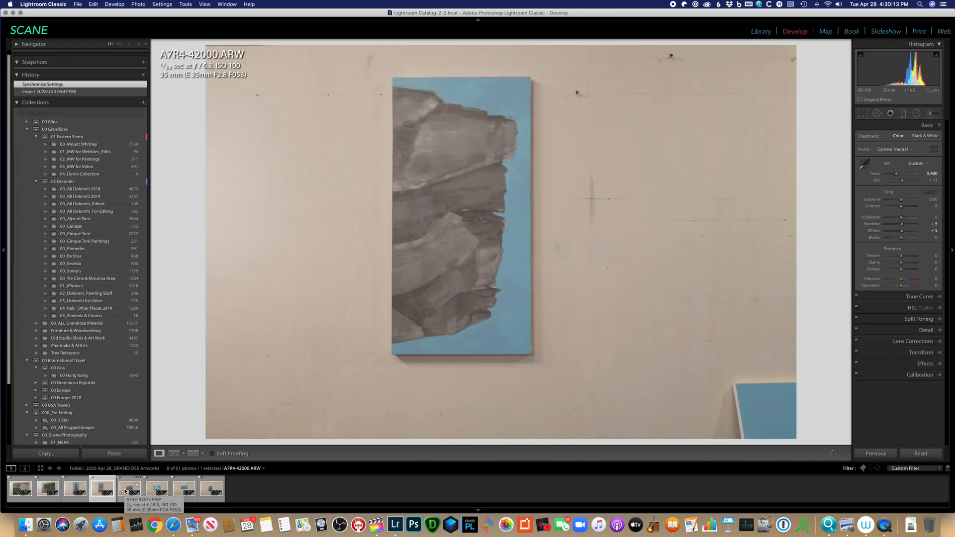
key(Left)
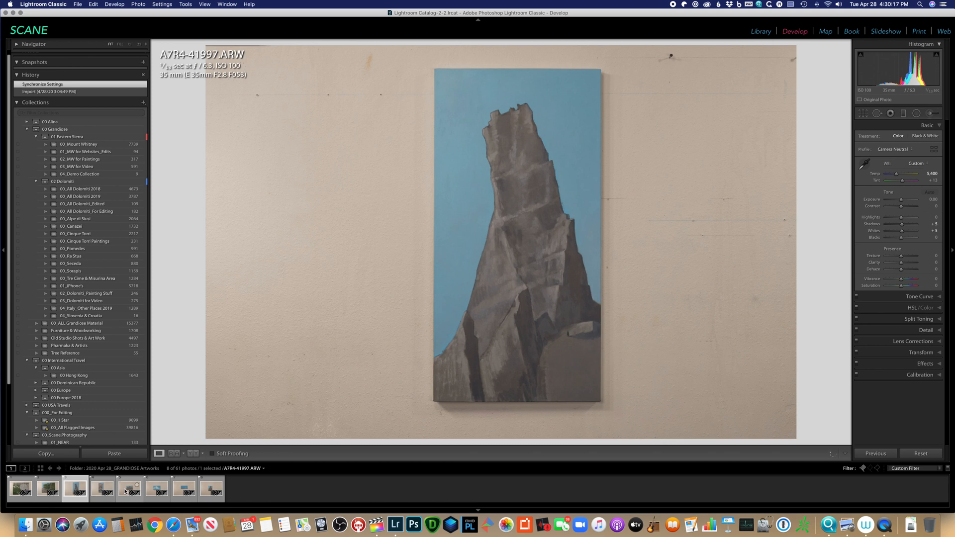
key(Left)
key(Left)
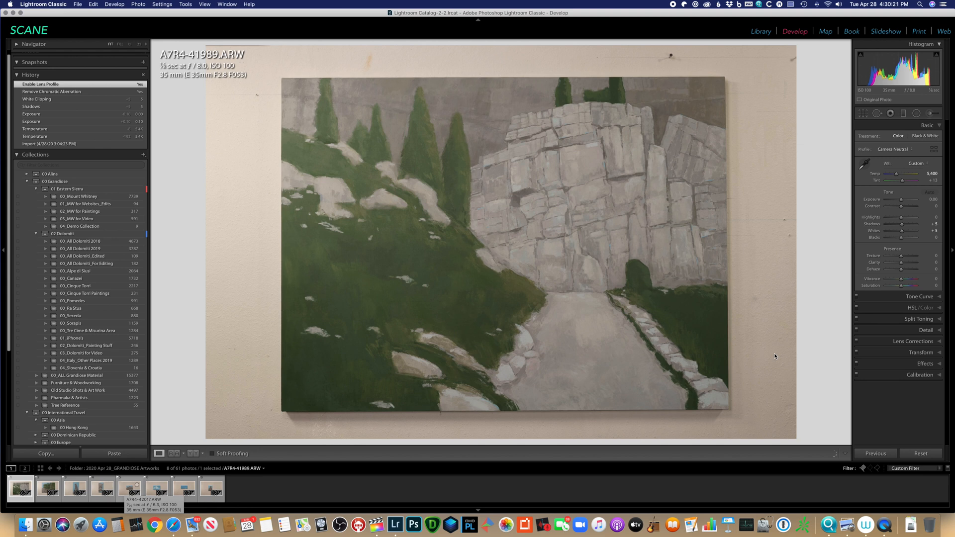
Add a horizontal Graduated Filter from the left wall across the painting in A7R4-41989 and set its exposure to -0.20
click(903, 115)
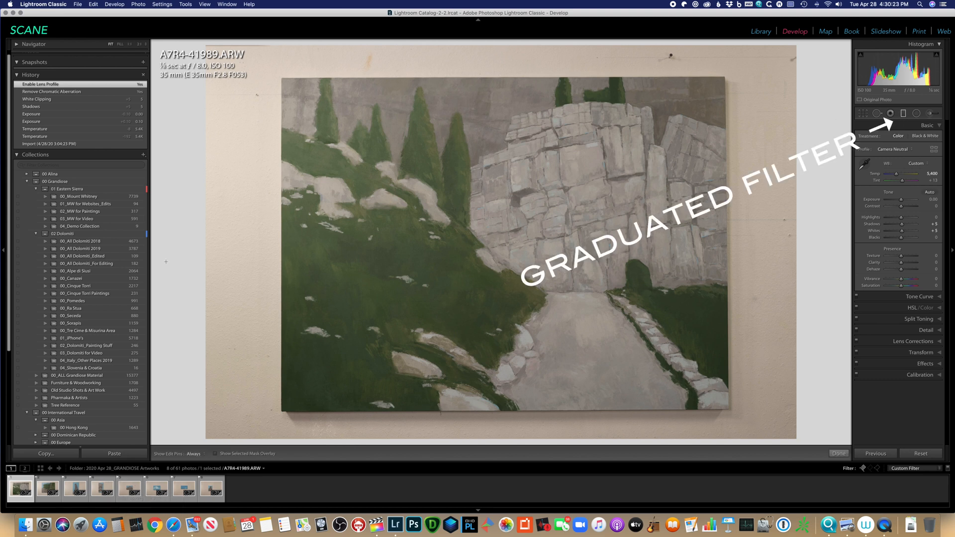
drag(214, 257, 639, 251)
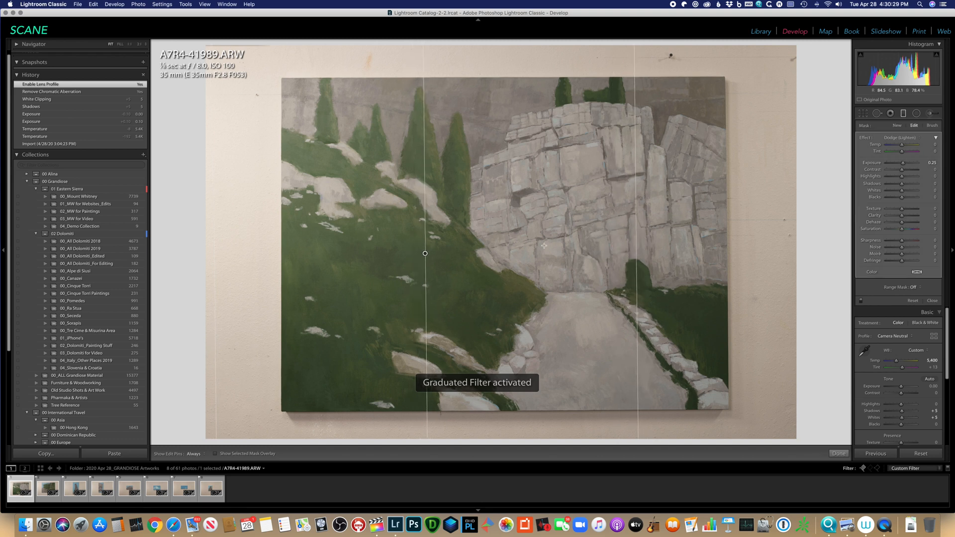
double_click(904, 164)
key(Down)
key(Down)
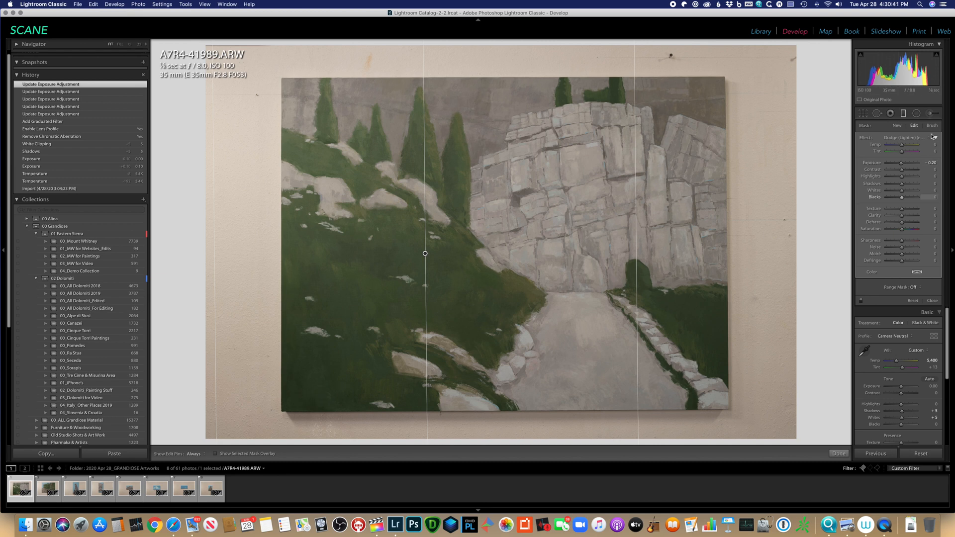
Add a second, diagonal Graduated Filter over the lower-left corner of the painting in A7R4-41989, adjust its position and angle, and set its exposure to 0.15
click(897, 125)
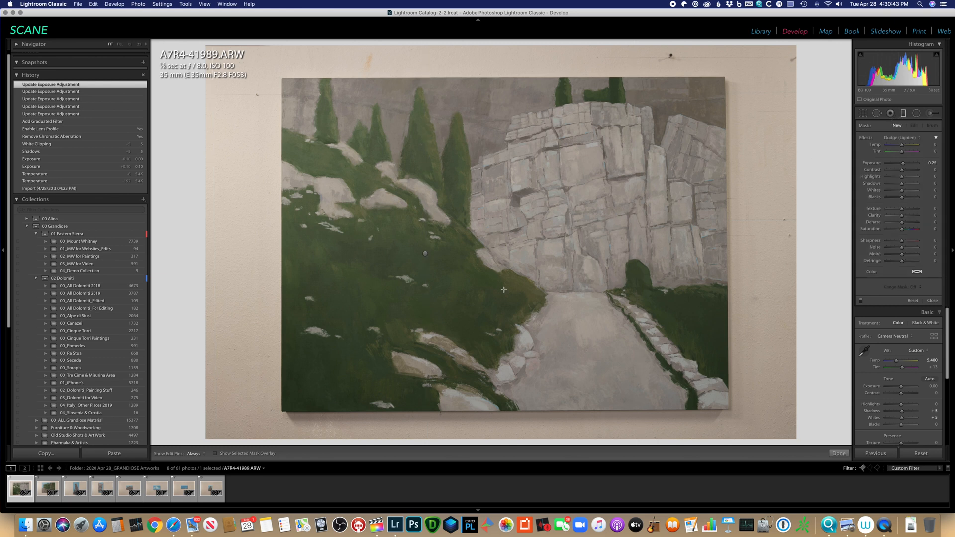
mouse_move(269, 422)
mouse_down()
mouse_move(399, 290)
mouse_move(388, 305)
mouse_up()
drag(391, 425, 406, 411)
drag(331, 363, 351, 367)
drag(412, 317, 407, 332)
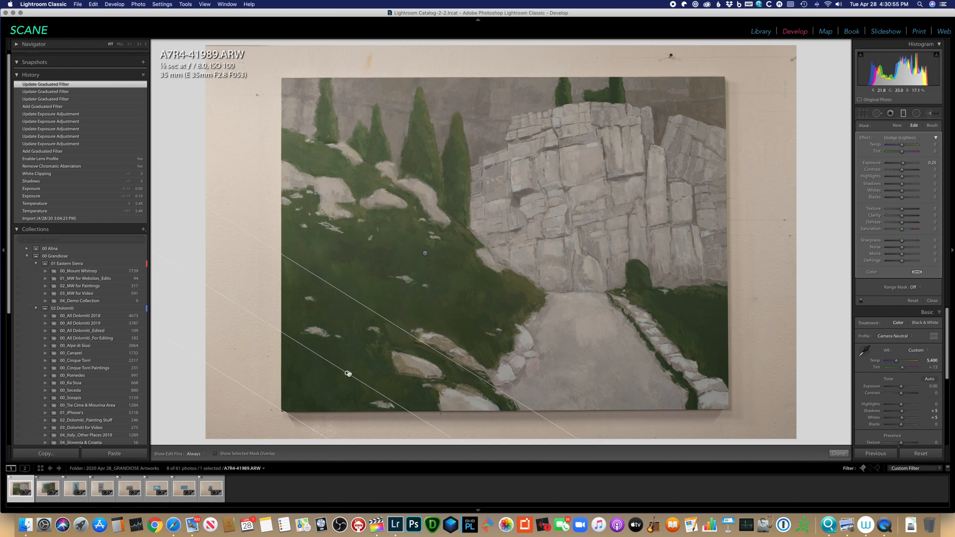
drag(348, 373, 353, 368)
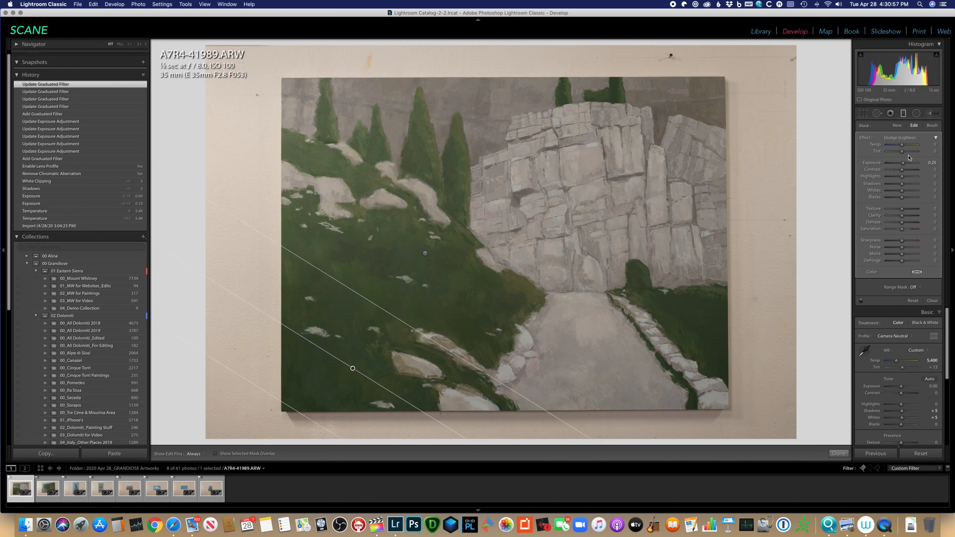
drag(904, 164, 904, 164)
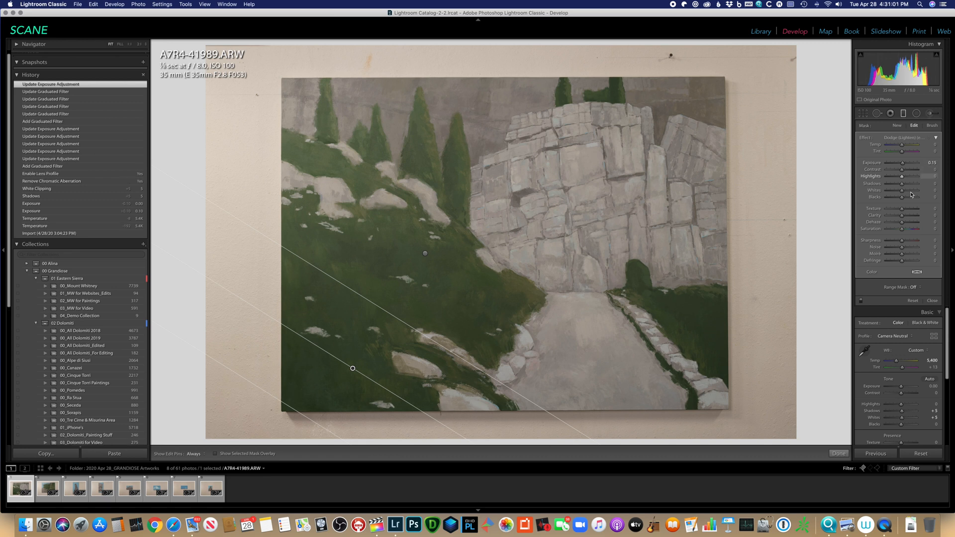
click(839, 454)
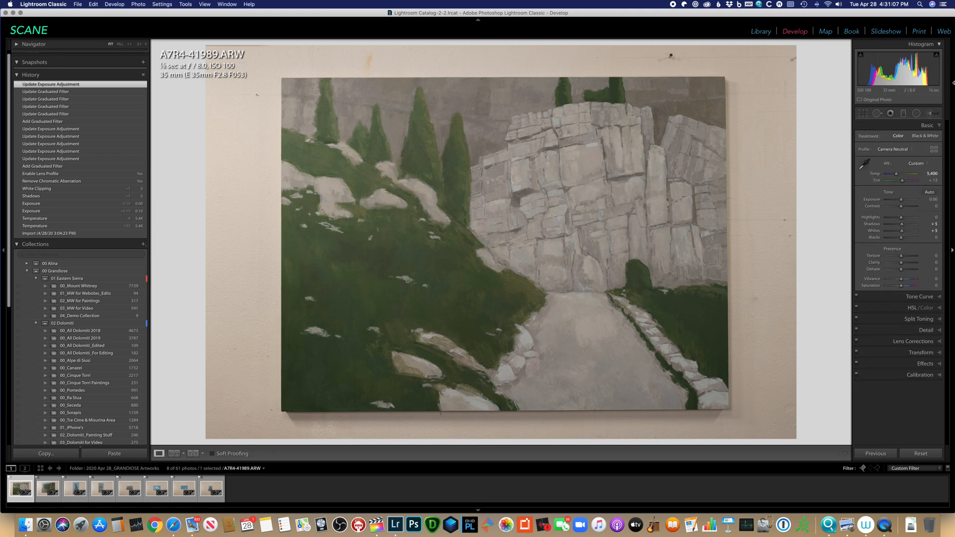
Add a third, diagonal Graduated Filter over the upper-left corner of the painting in A7R4-41989 and set its exposure to -0.10
click(908, 114)
drag(267, 68, 381, 197)
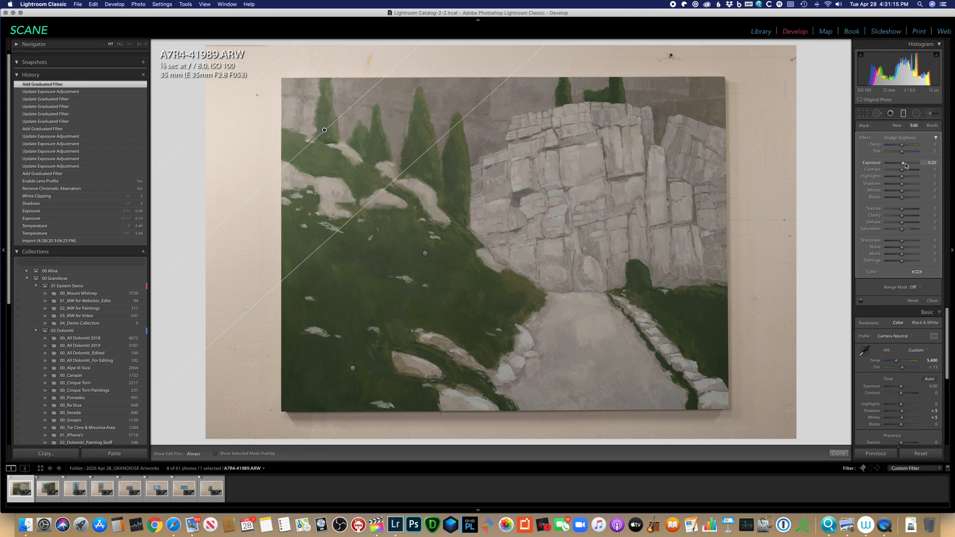
drag(903, 165, 902, 166)
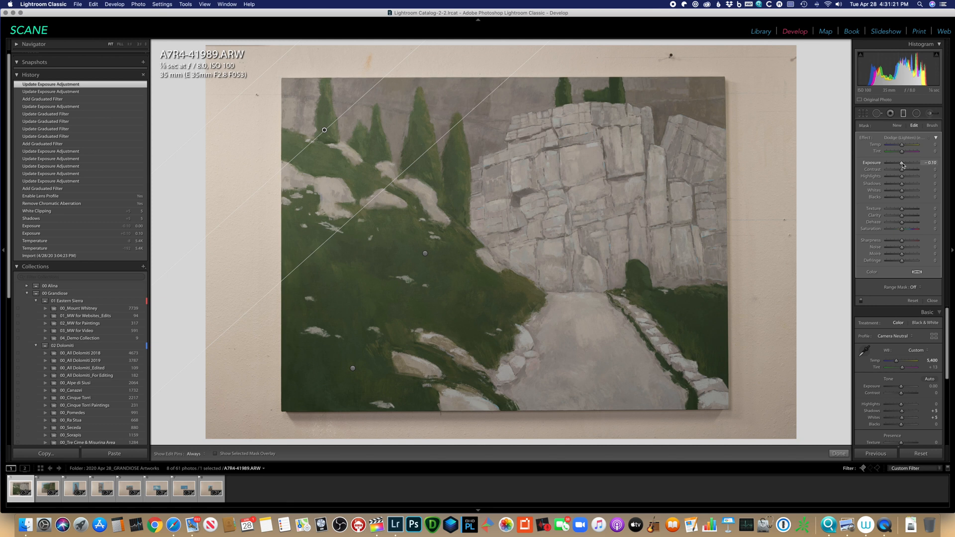
click(838, 454)
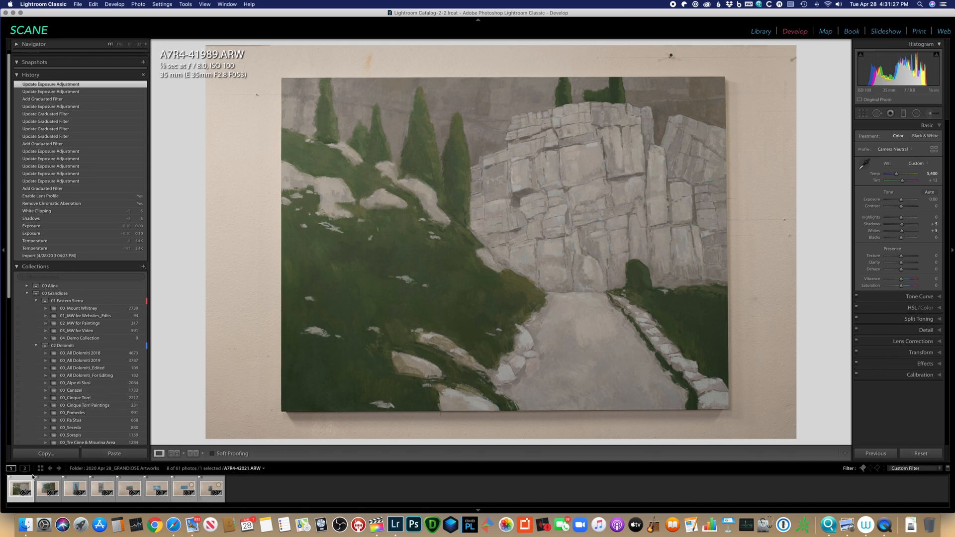
Compare the wall lighting of A7R4-41993 with A7R4-41989, with the Graduated Filter tool active
click(48, 489)
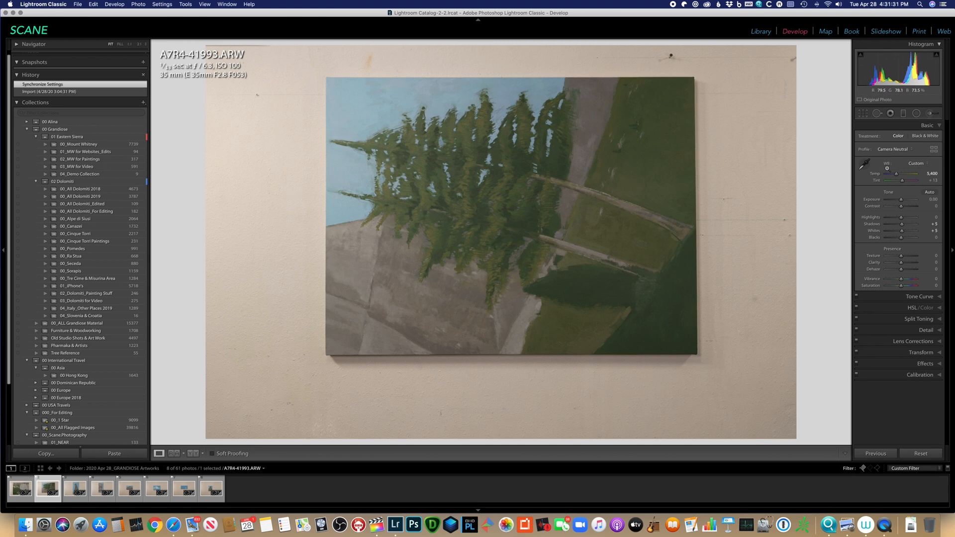
click(904, 113)
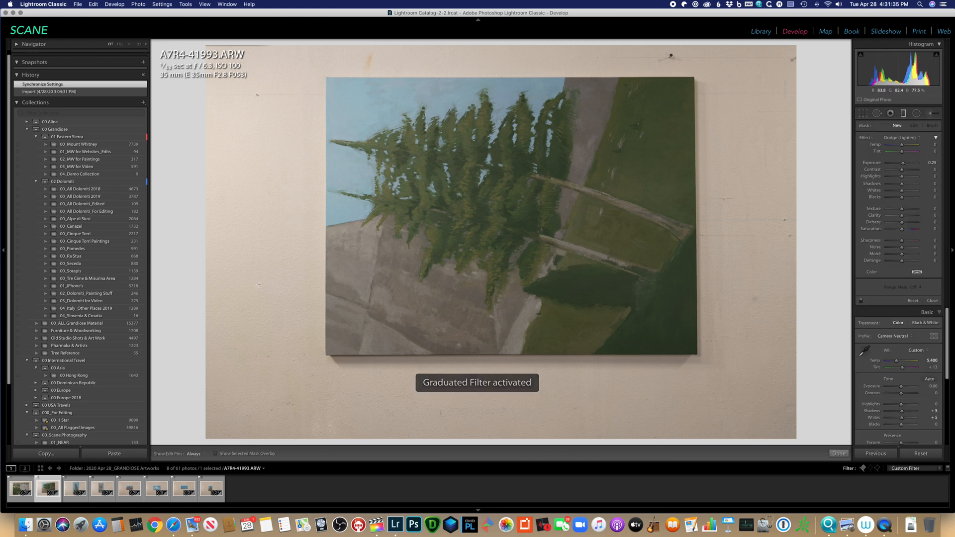
click(22, 489)
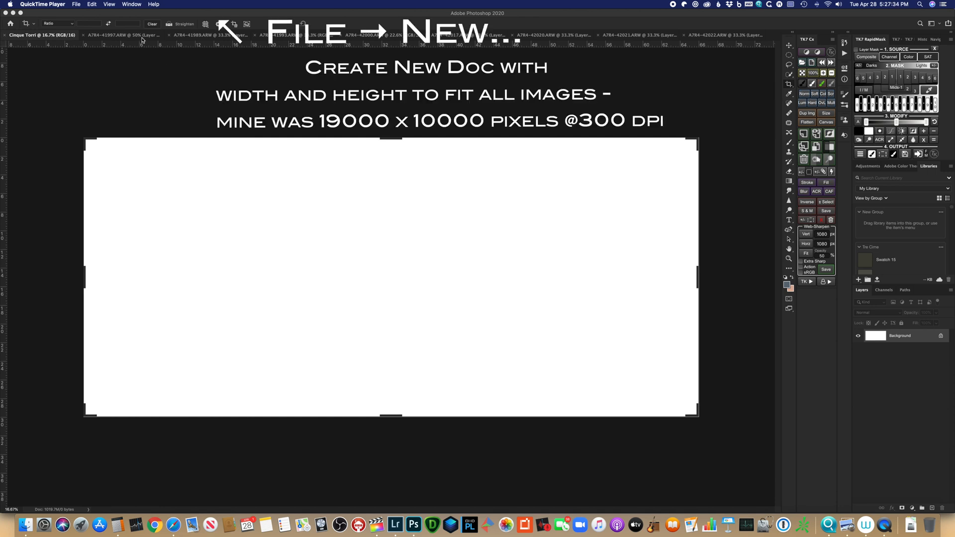
Switch to Photoshop and look through the already cropped painting documents, including A7R4-41997, A7R4-41989, A7R4-42017, A7R4-42020 and A7R4-42000
click(116, 37)
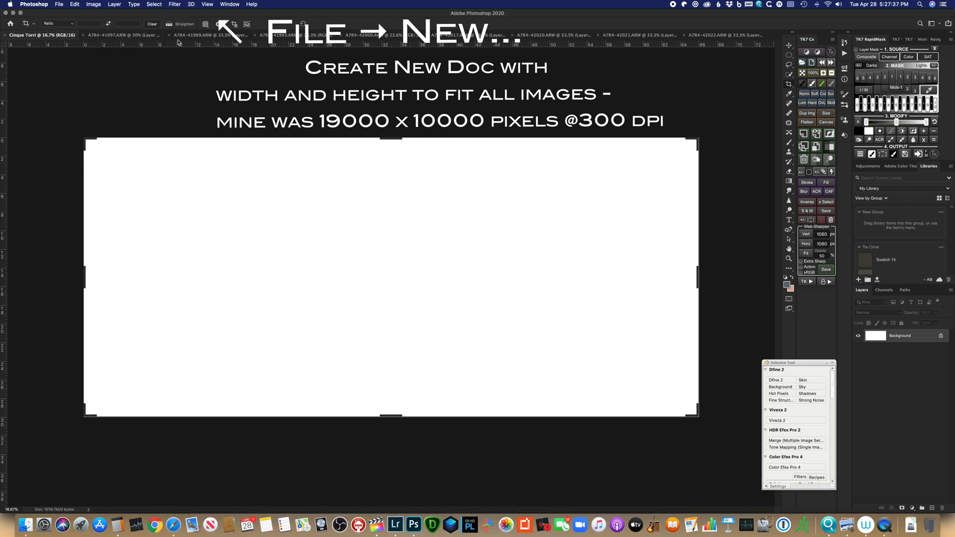
click(137, 36)
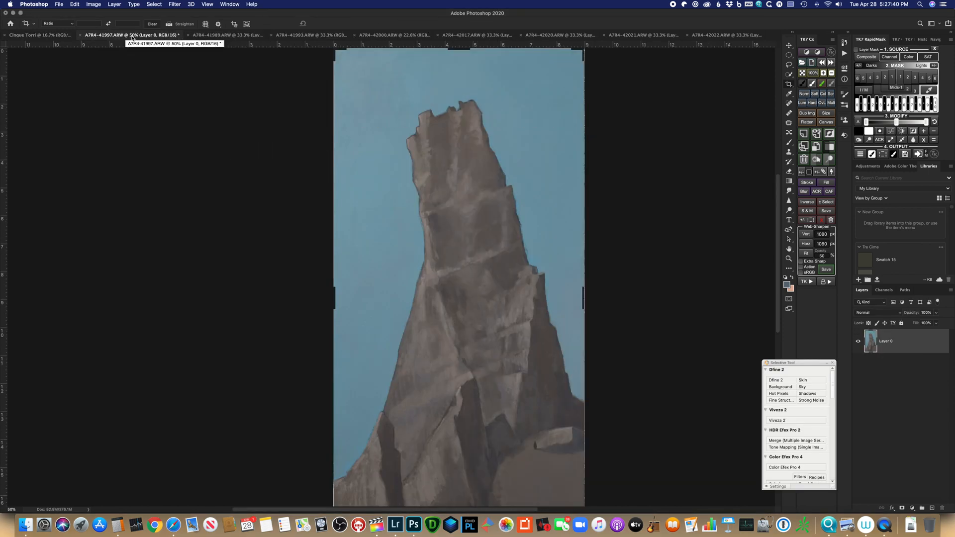
click(241, 37)
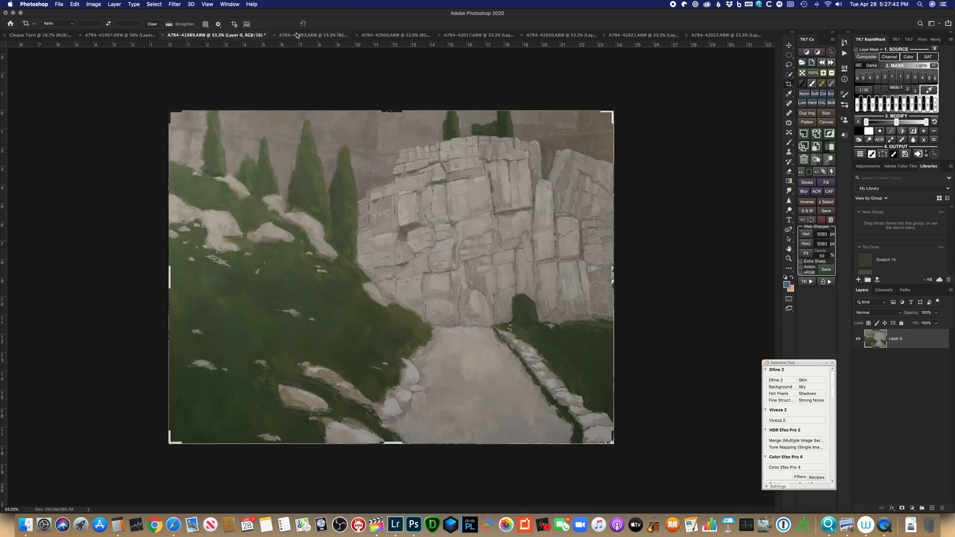
click(476, 36)
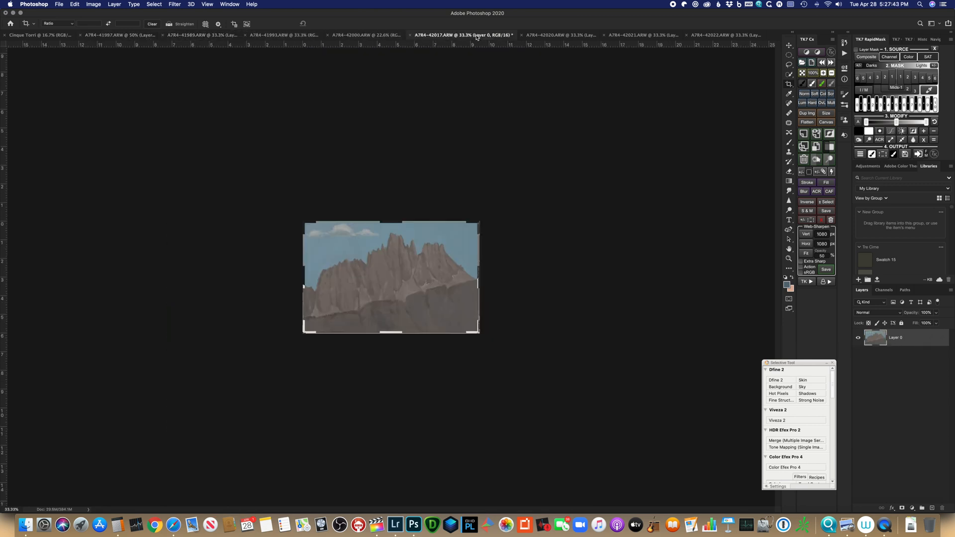
click(563, 36)
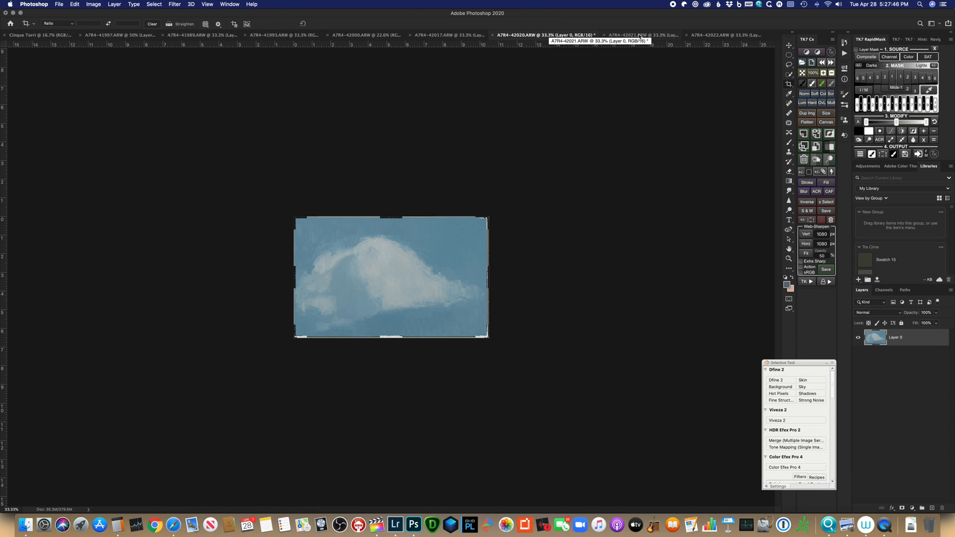
click(380, 36)
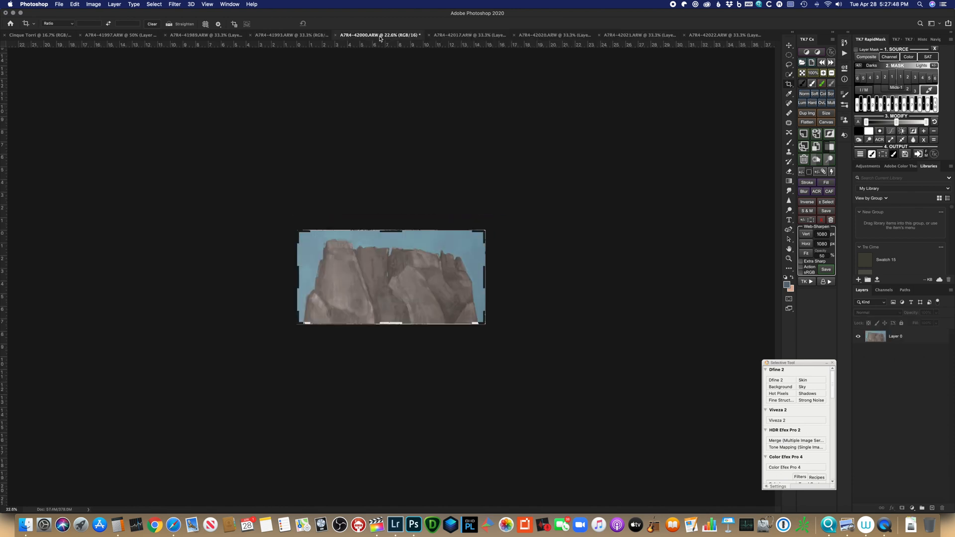
Try straightening A7R4-41993 along the painting's top, bottom and left edges
click(305, 37)
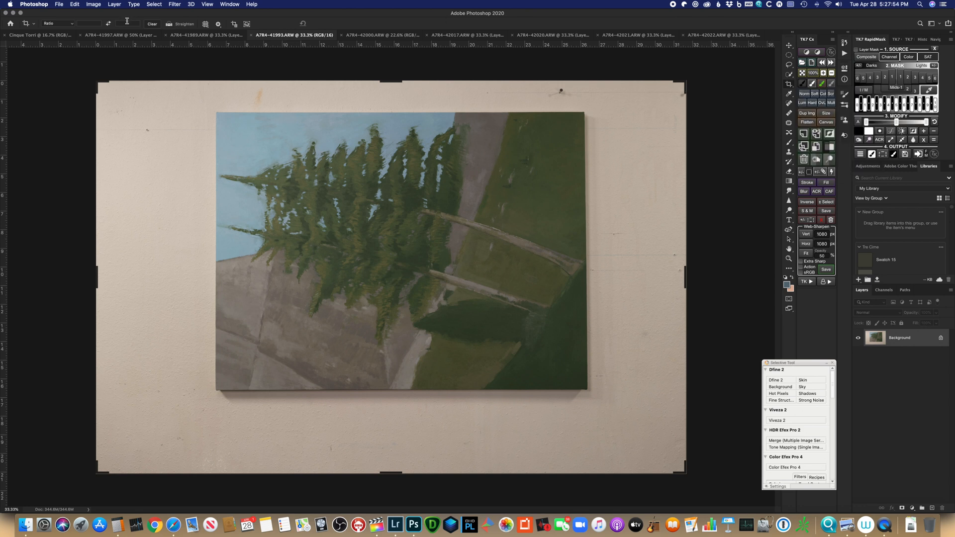
click(171, 25)
drag(211, 112, 590, 112)
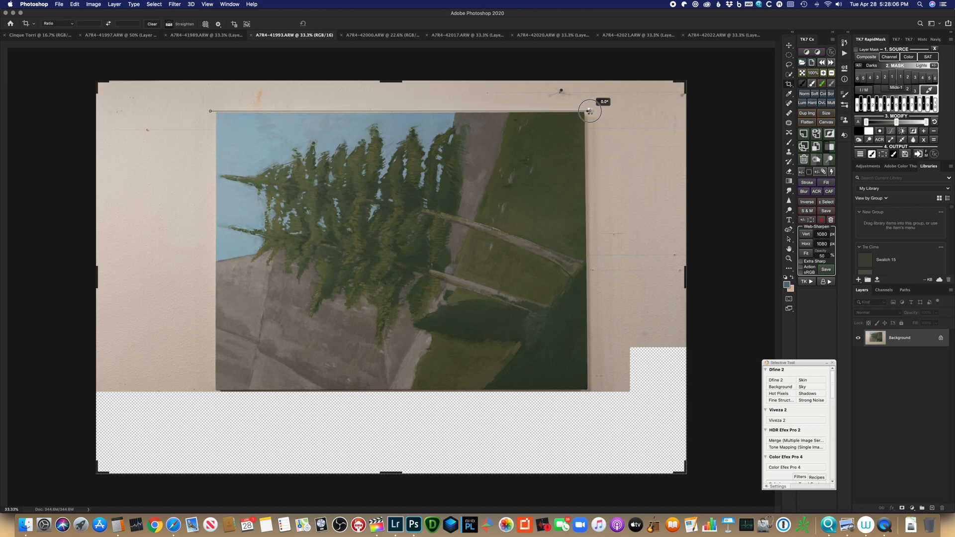
drag(589, 112, 590, 112)
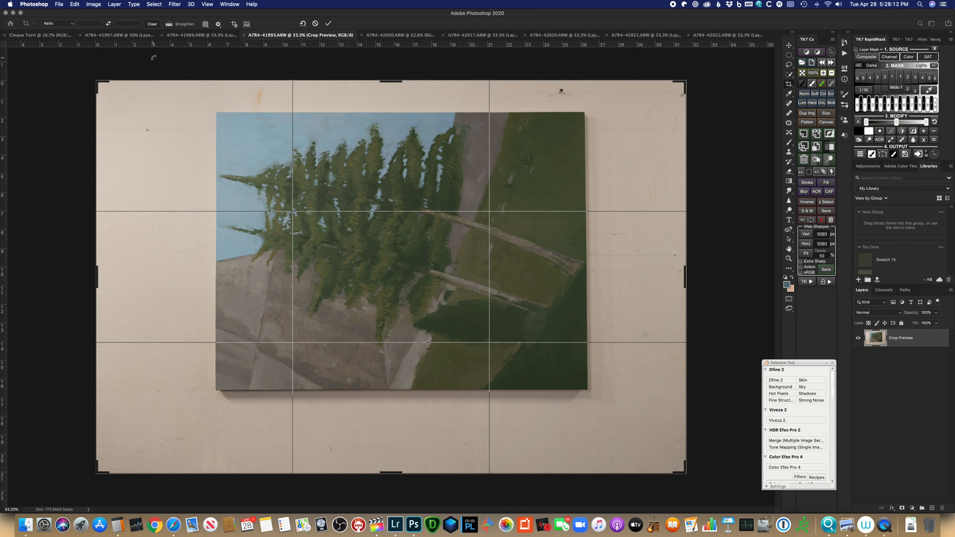
click(171, 24)
drag(211, 392, 631, 391)
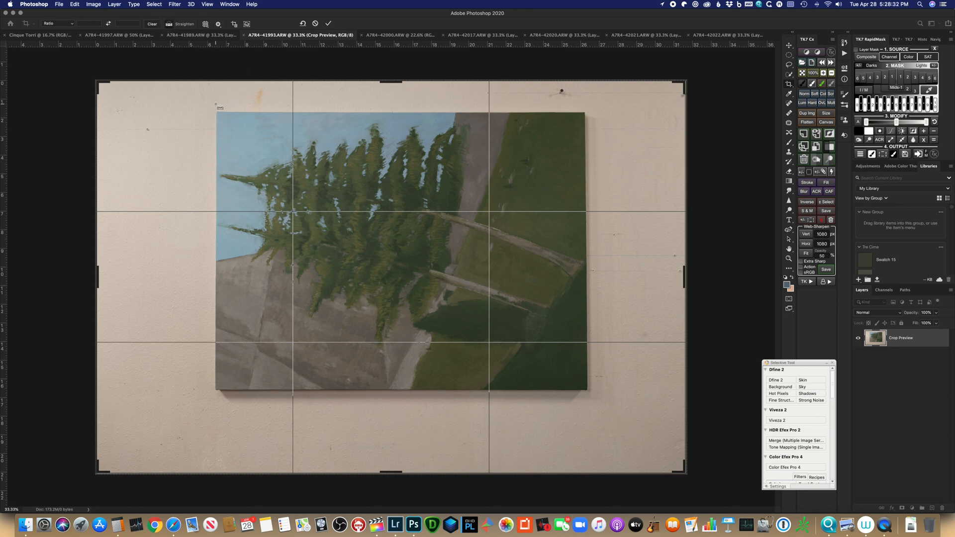
drag(216, 106, 215, 397)
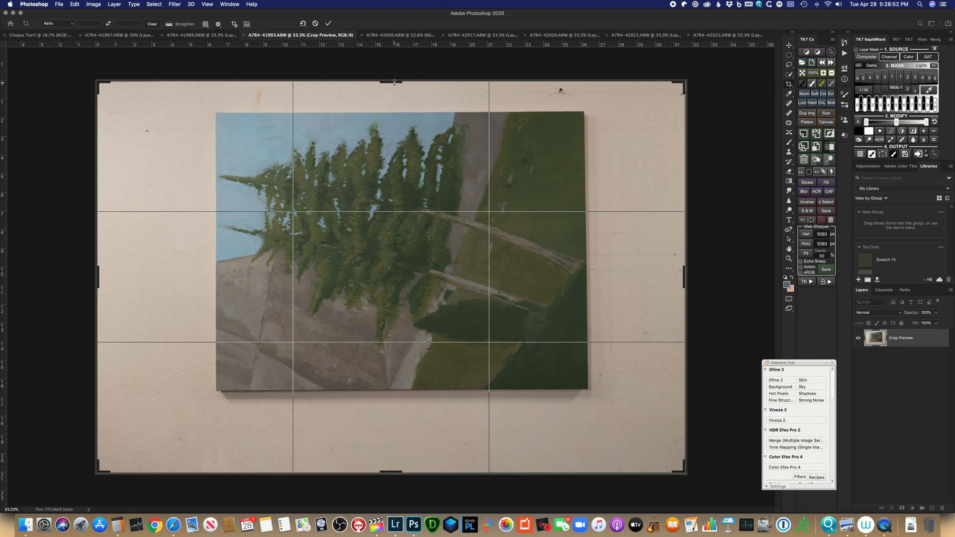
Try cropping A7R4-41993 to the painting's four edges to remove the surrounding wall
drag(393, 81, 392, 97)
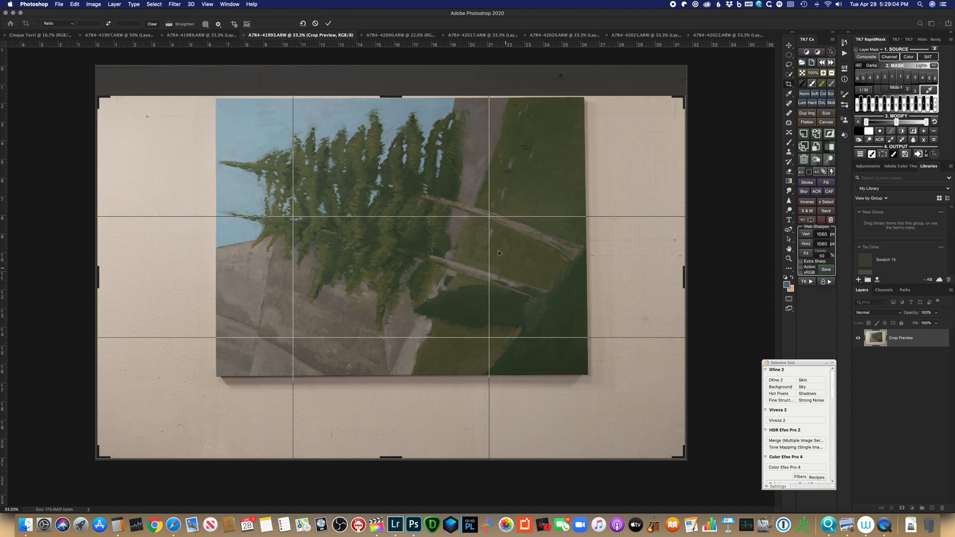
drag(394, 457, 390, 417)
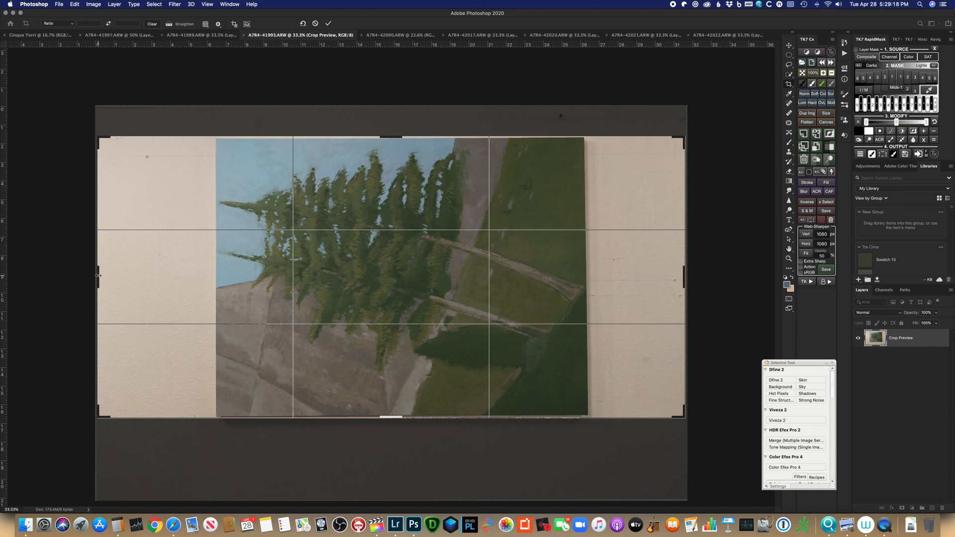
drag(98, 275, 157, 275)
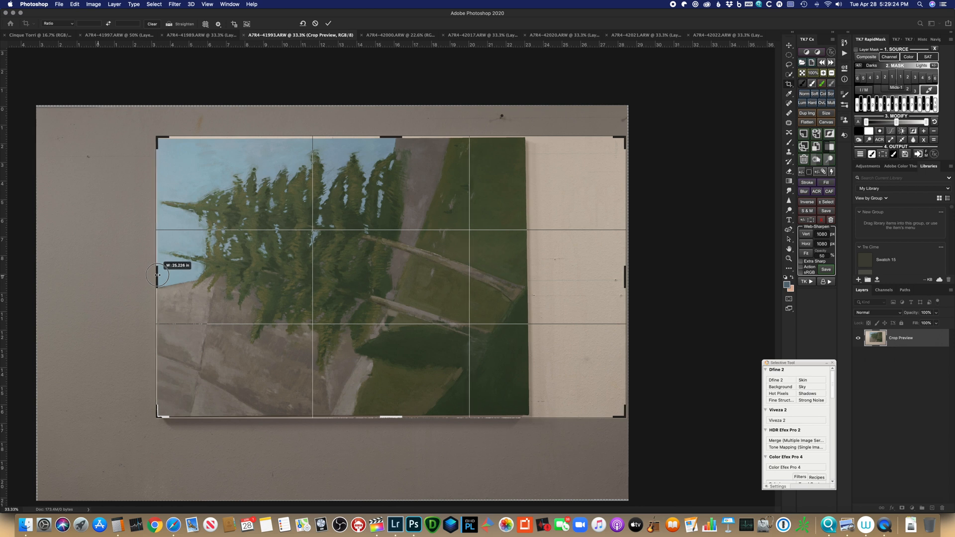
drag(156, 275, 156, 275)
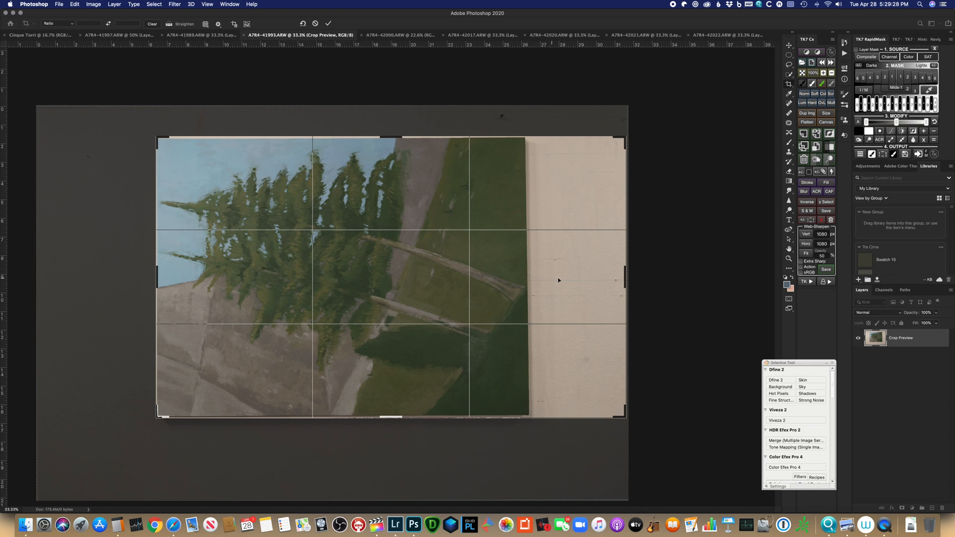
drag(625, 277, 577, 281)
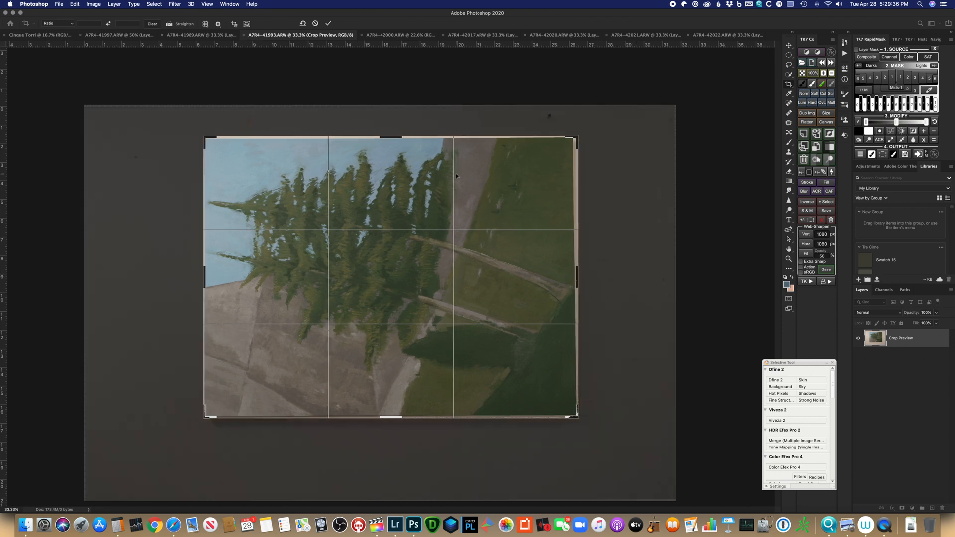
Review the other cropped paintings, from A7R4-42022 back to A7R4-42017
click(715, 36)
click(636, 36)
click(521, 37)
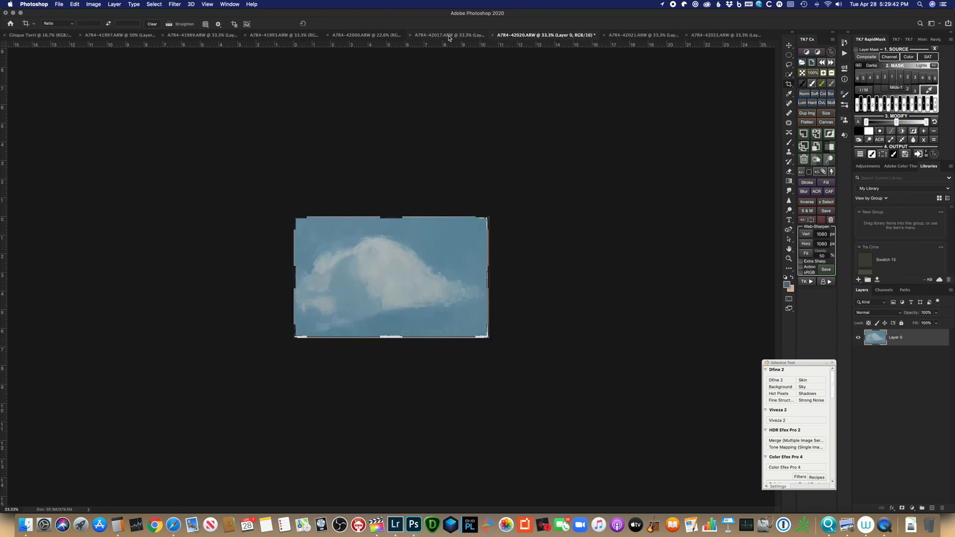
click(451, 37)
Straighten the uncropped A7R4-41993 photo along the painting's top edge
click(314, 37)
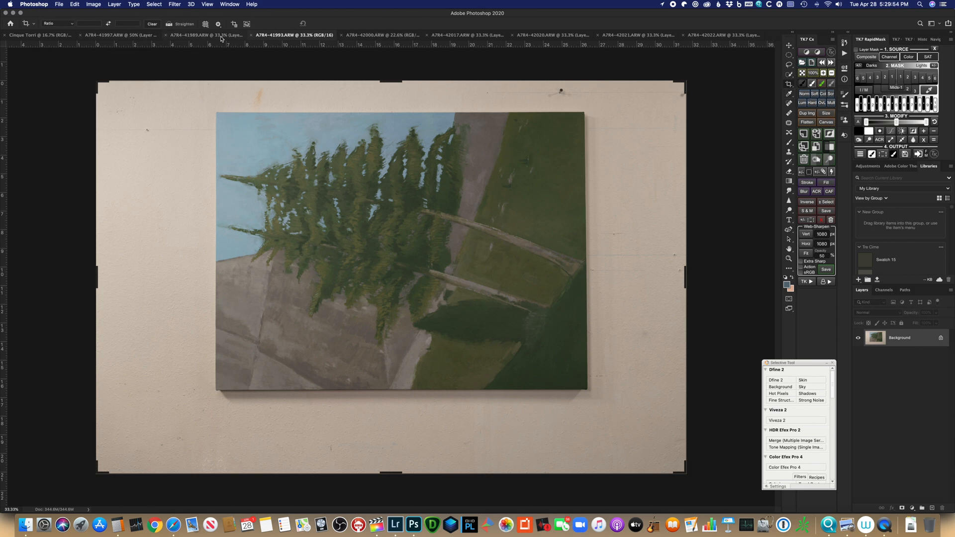
click(169, 24)
drag(212, 108, 589, 111)
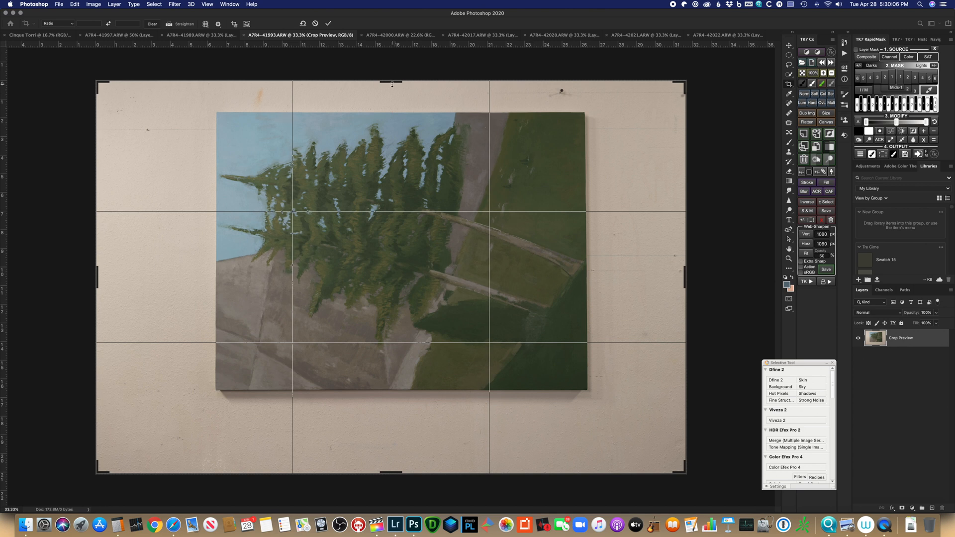
Crop A7R4-41993 to the painting's top, bottom, left and right edges and apply the crop
drag(393, 81, 390, 96)
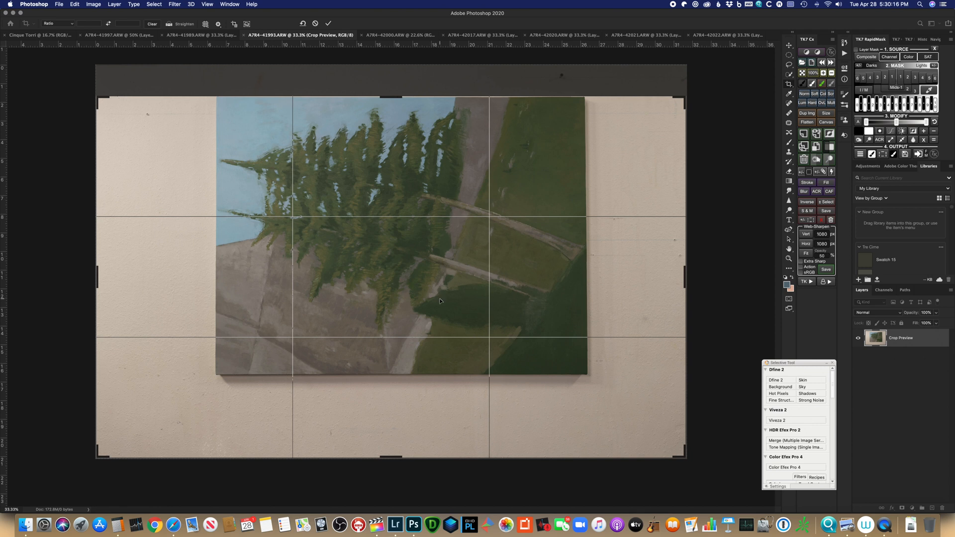
drag(393, 457, 393, 416)
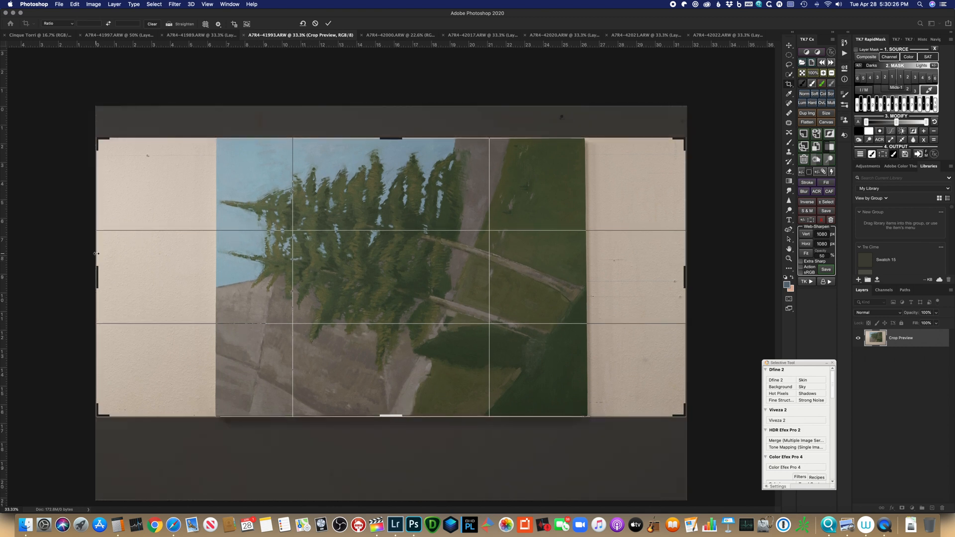
drag(97, 273, 155, 288)
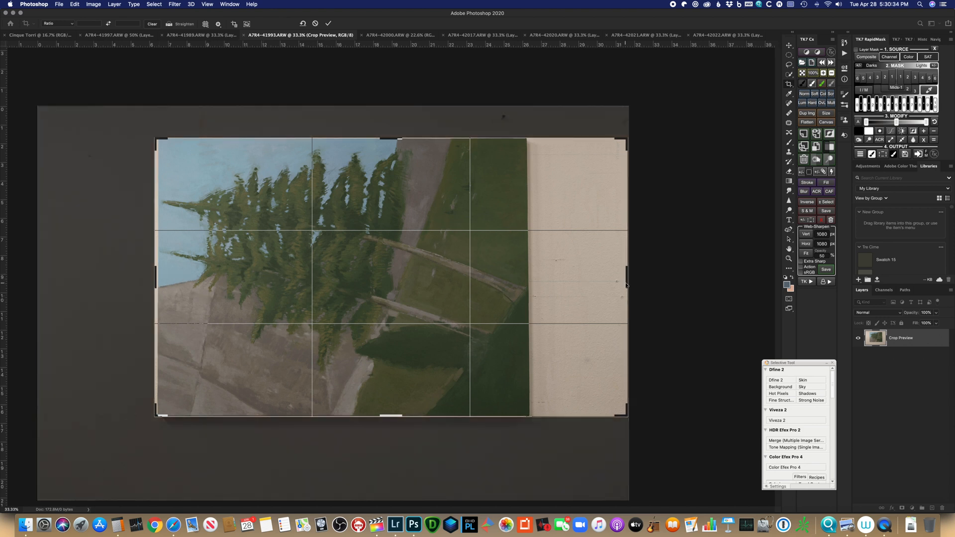
drag(628, 278, 580, 285)
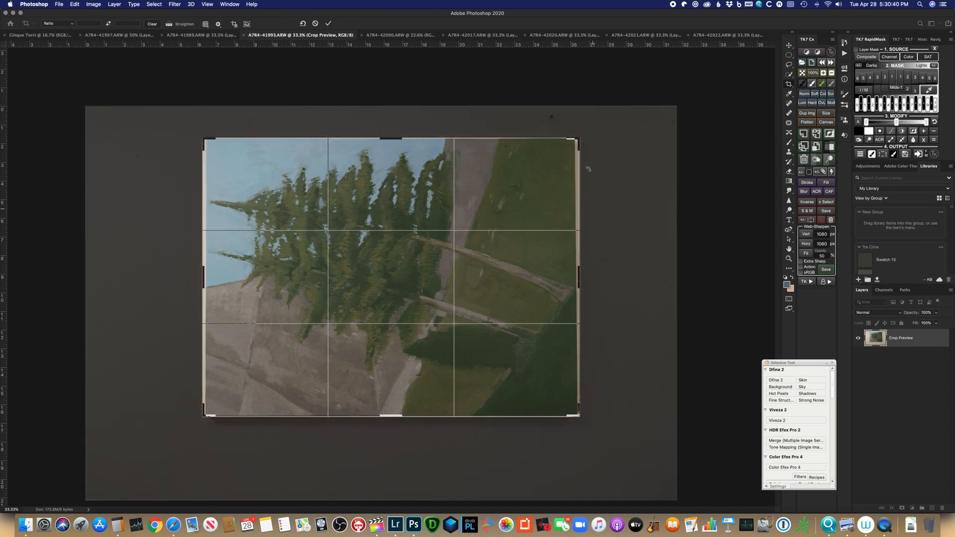
click(328, 23)
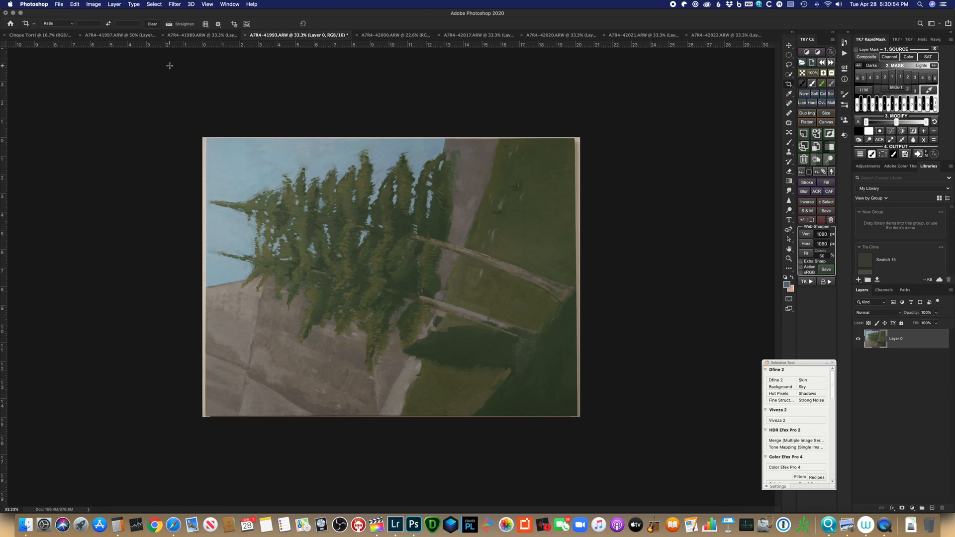
Start a Skew transform on the A7R4-41993 layer and pull its upper-right corner outward by about 0.7°
click(74, 4)
mouse_move(103, 178)
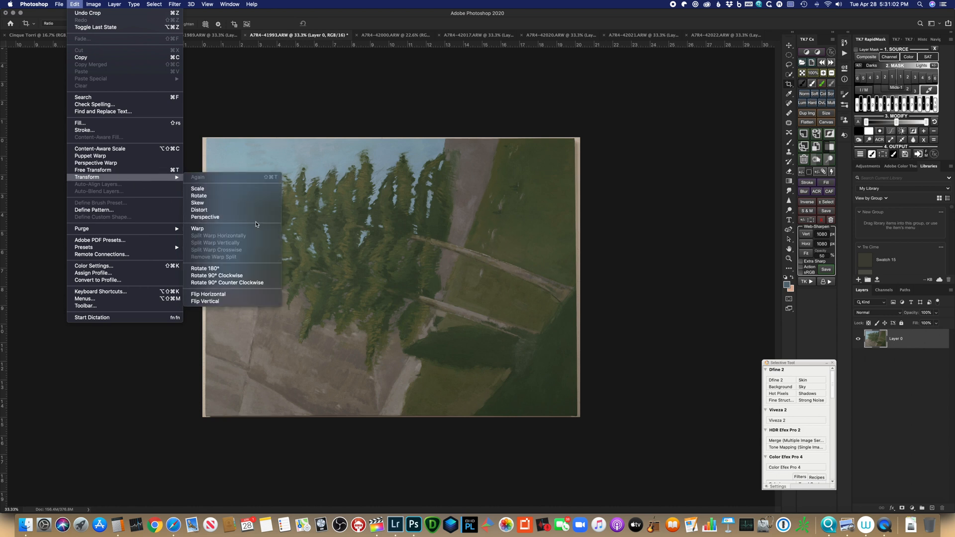
click(204, 204)
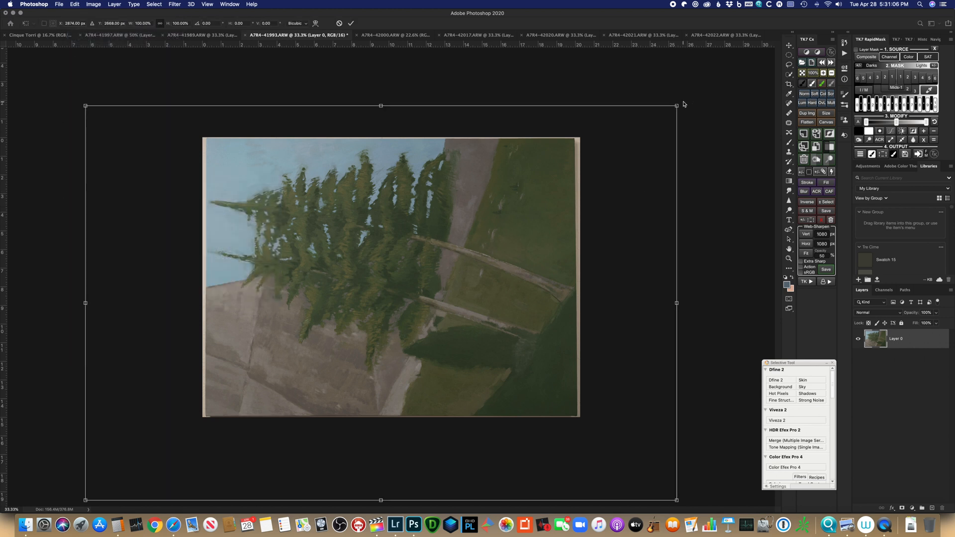
click(706, 132)
drag(677, 106, 683, 106)
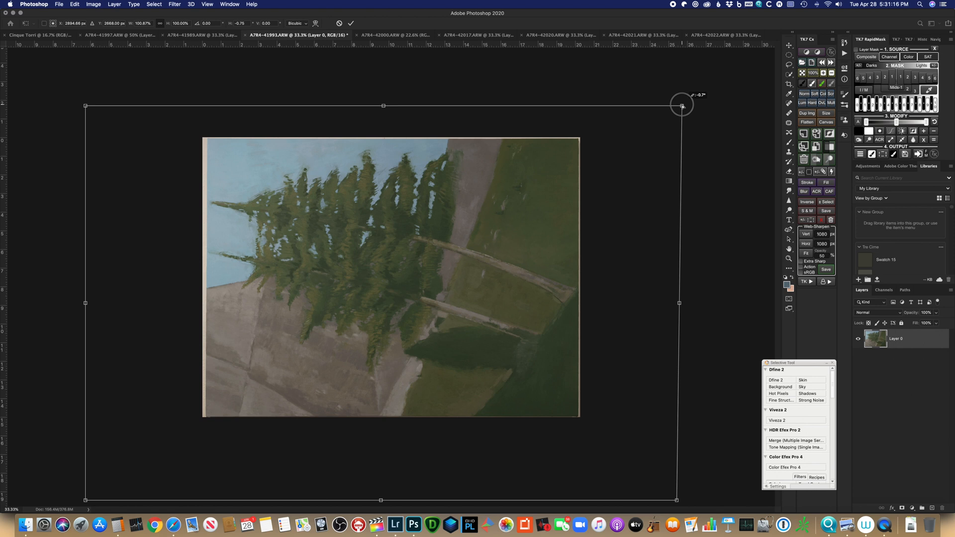
drag(683, 106, 683, 106)
Skew the layer's upper-left corner slightly outward, fine-tune the lower-left corner, apply the transform and return to the Crop tool
drag(86, 108, 82, 107)
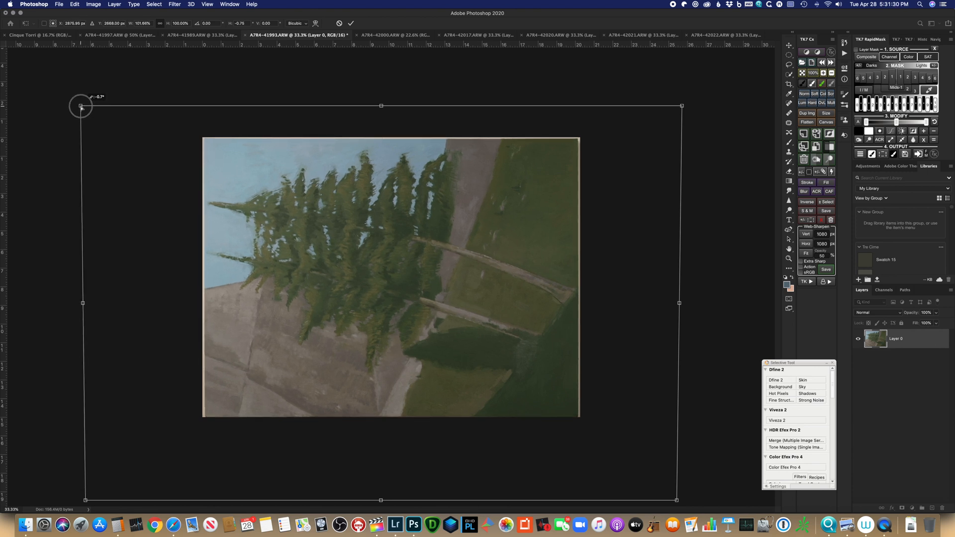
drag(82, 107, 83, 107)
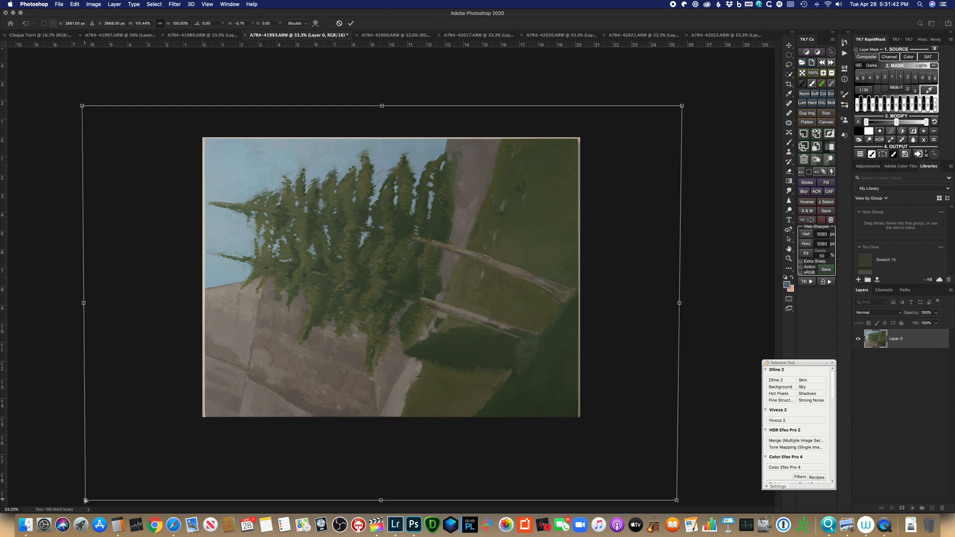
drag(86, 500, 86, 500)
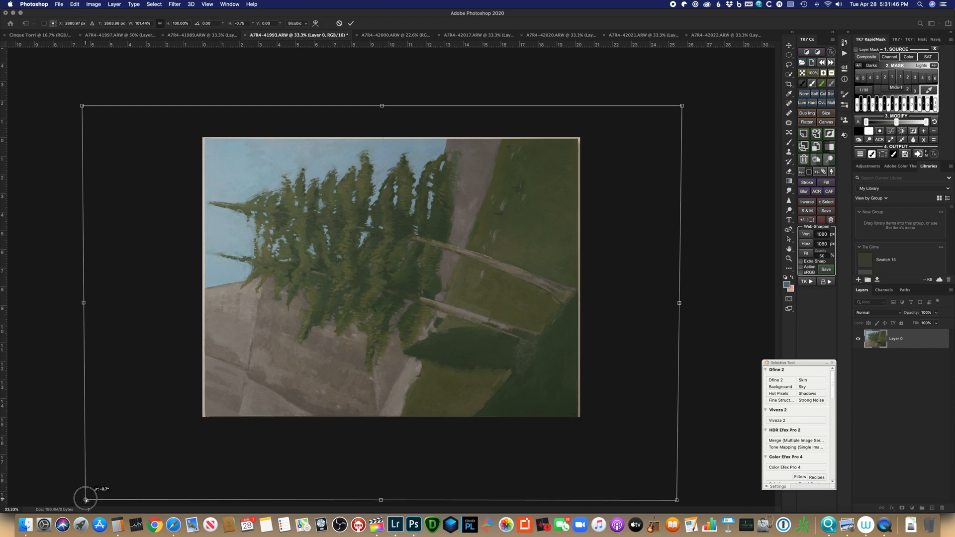
drag(86, 500, 86, 500)
click(351, 23)
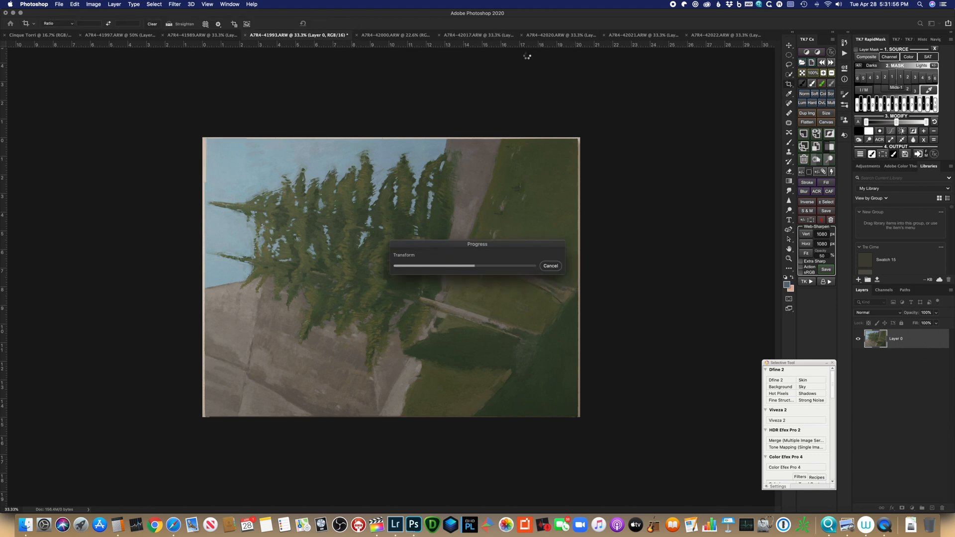
key(c)
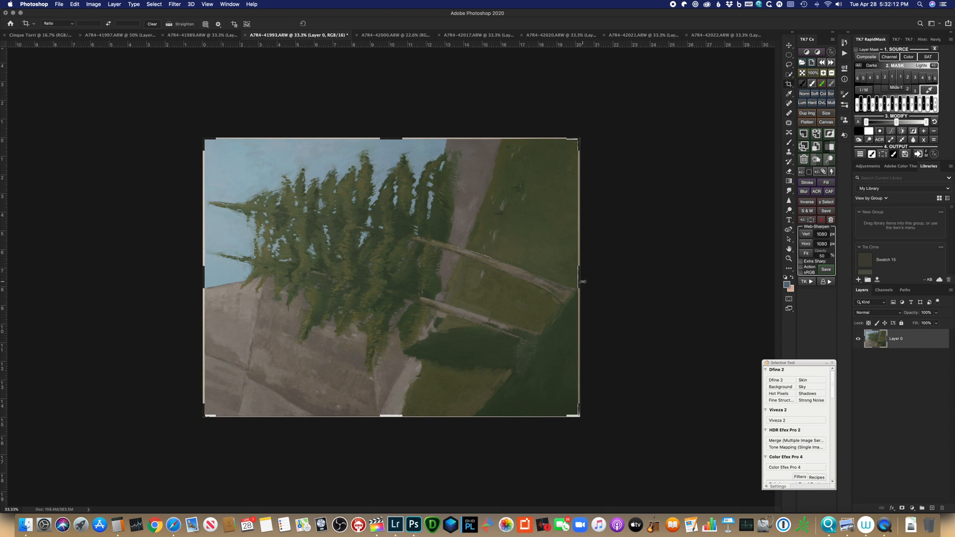
Start another crop on A7R4-41993 and pull its right boundary in to the painting's edge, excluding the pale border strip
drag(580, 281, 578, 282)
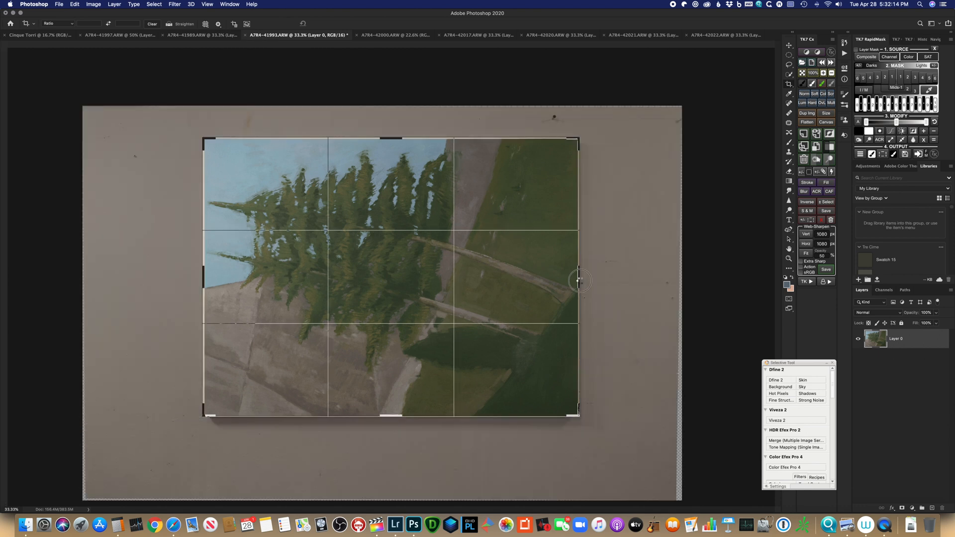
drag(577, 281, 578, 282)
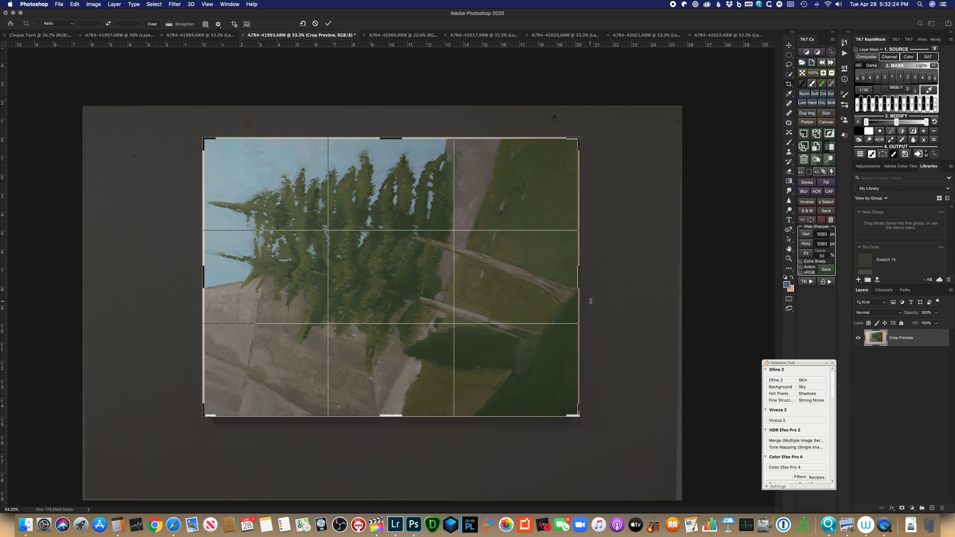
key(super+1)
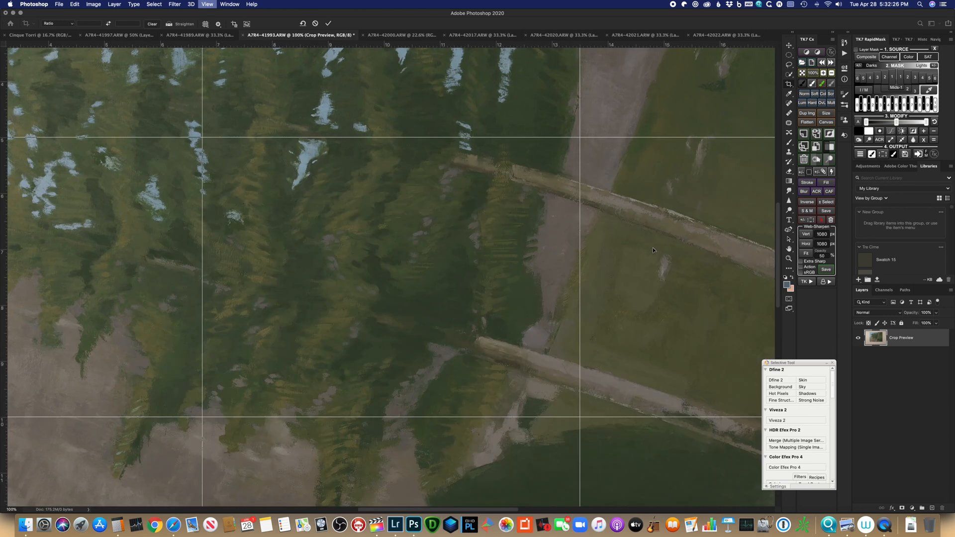
scroll(653, 246, right, 15)
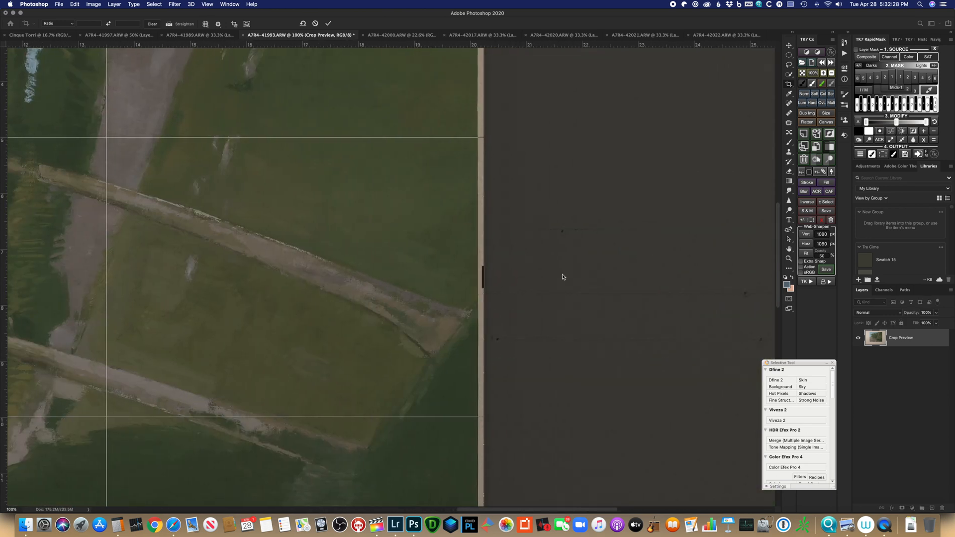
drag(485, 276, 483, 276)
drag(483, 277, 482, 277)
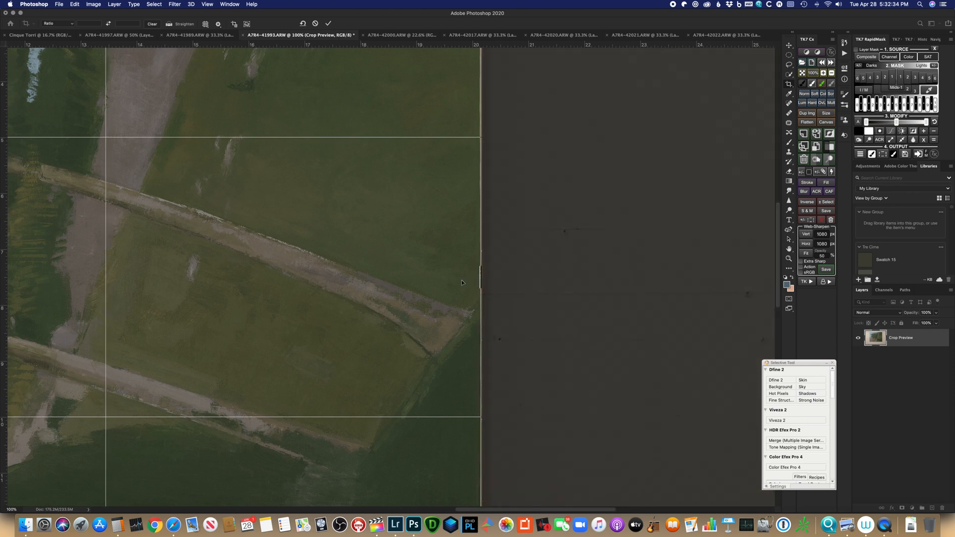
Tighten the crop's top and left boundaries to the painted area, making the crop about 20.07 in wide
scroll(414, 268, up, 10)
scroll(253, 232, left, 10)
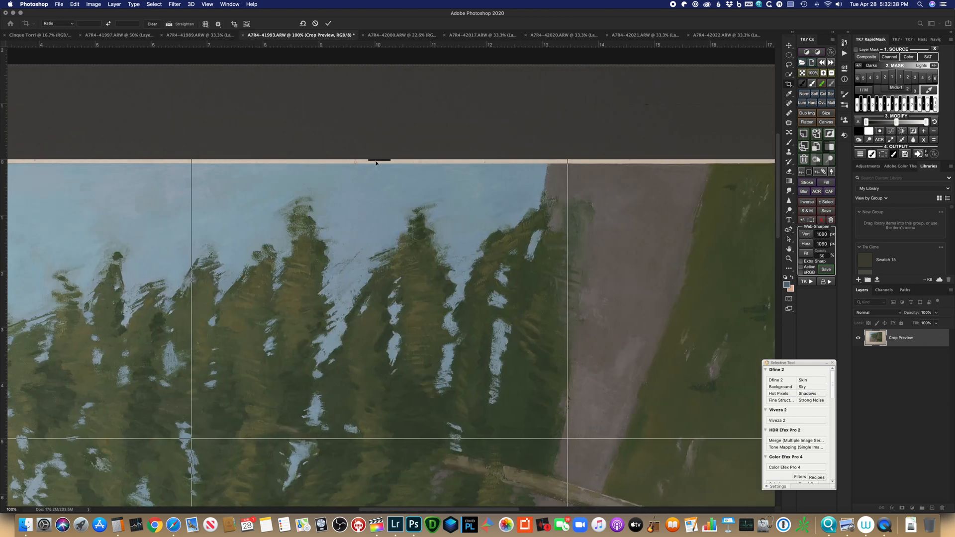
drag(378, 160, 377, 162)
scroll(329, 214, left, 3)
scroll(320, 226, left, 15)
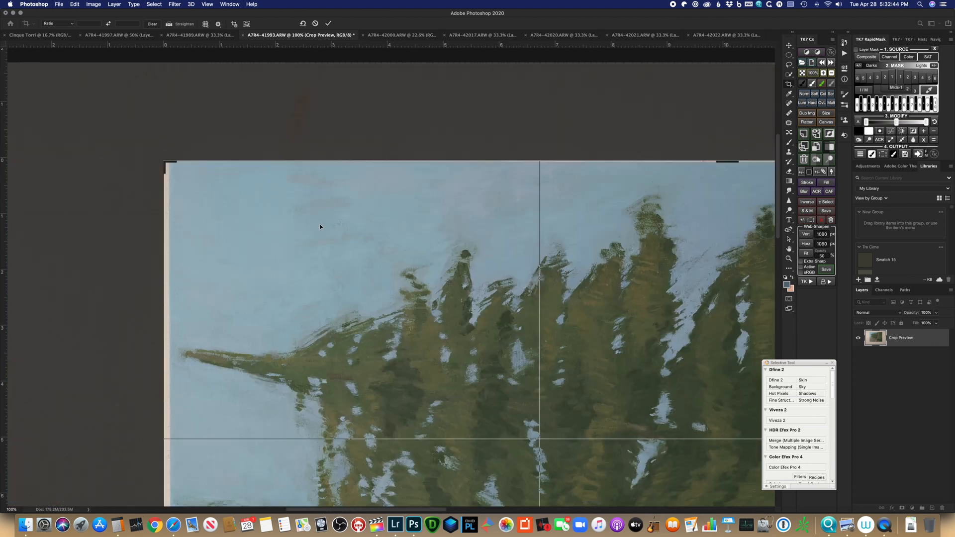
scroll(319, 226, down, 10)
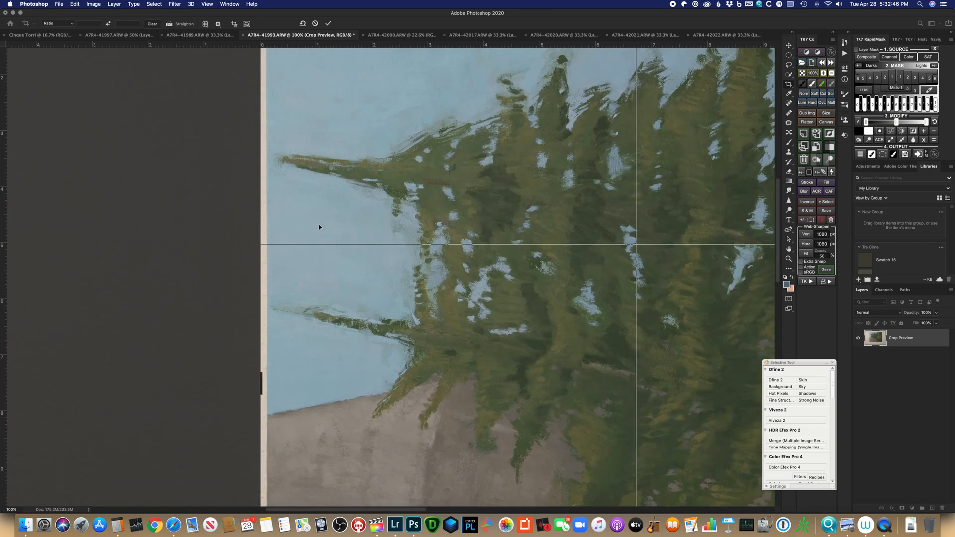
drag(261, 262, 264, 260)
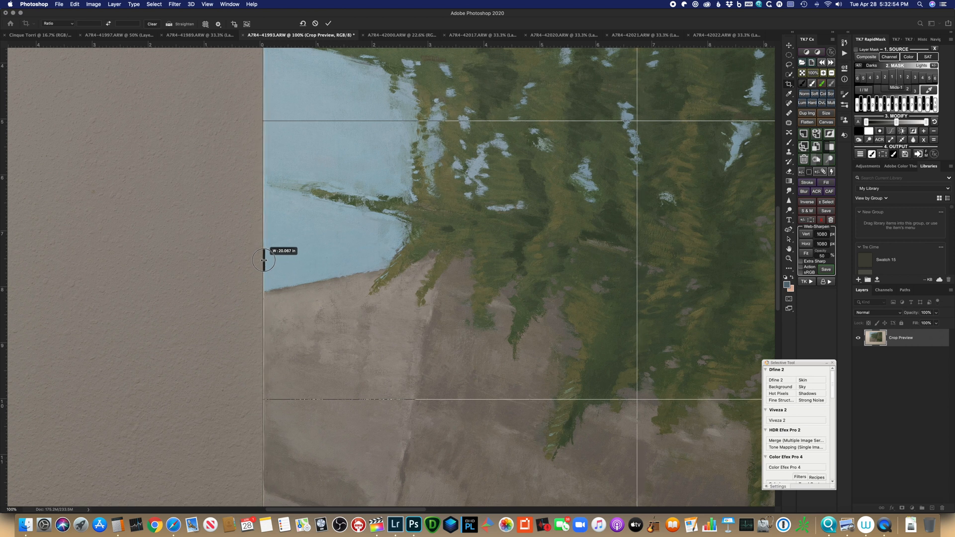
drag(263, 261, 263, 258)
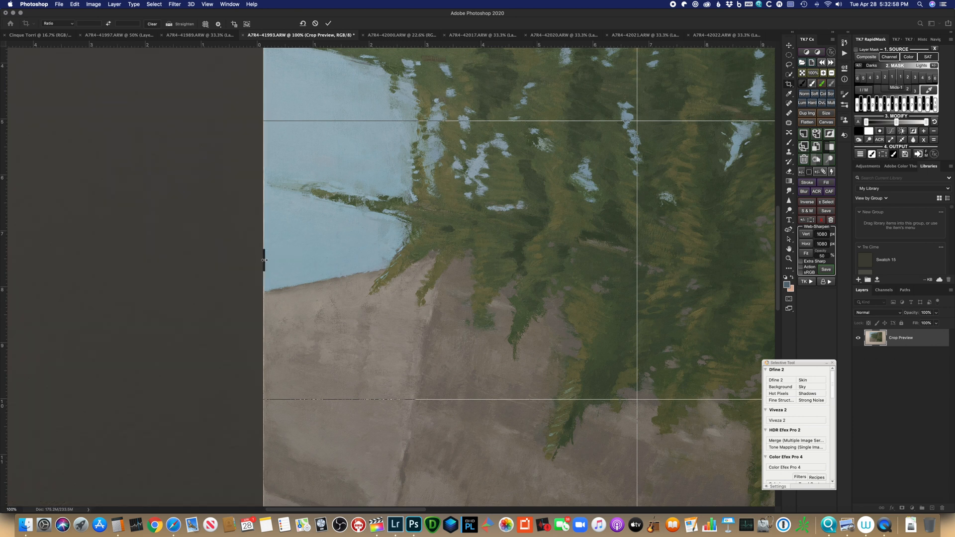
Fine-tune the crop's bottom boundary along the painting's lower edge and apply the crop
scroll(263, 259, down, 10)
scroll(265, 262, right, 10)
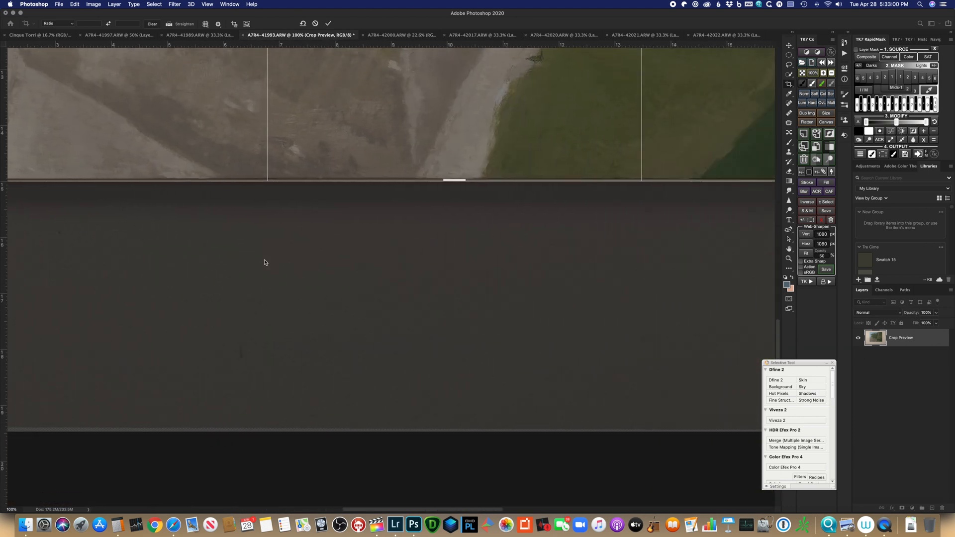
drag(334, 182, 335, 180)
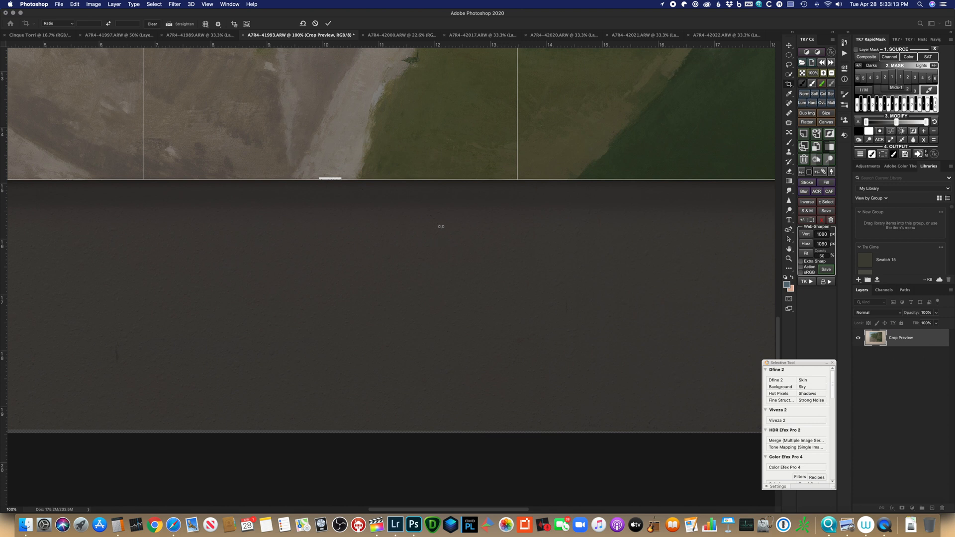
scroll(441, 226, right, 8)
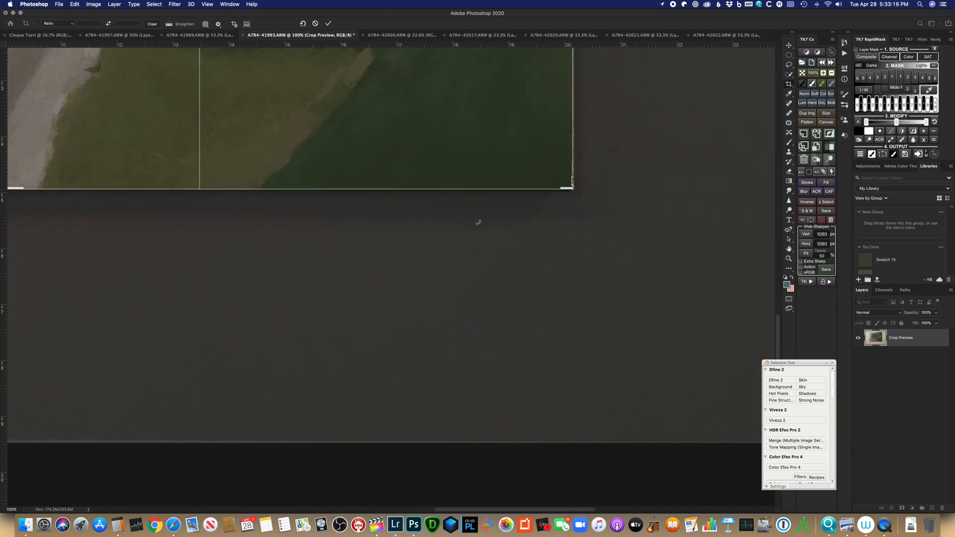
scroll(485, 222, left, 7)
scroll(485, 222, left, 7)
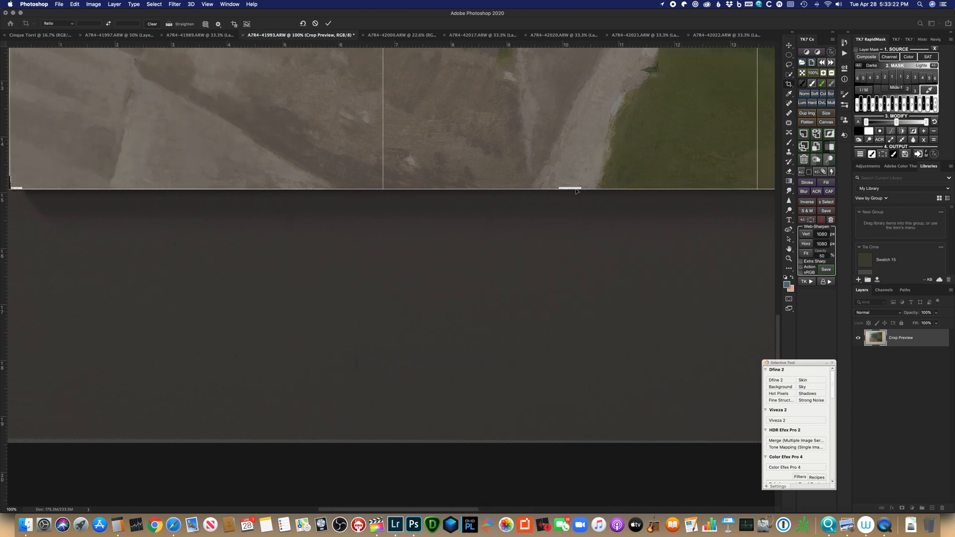
key(super+equal)
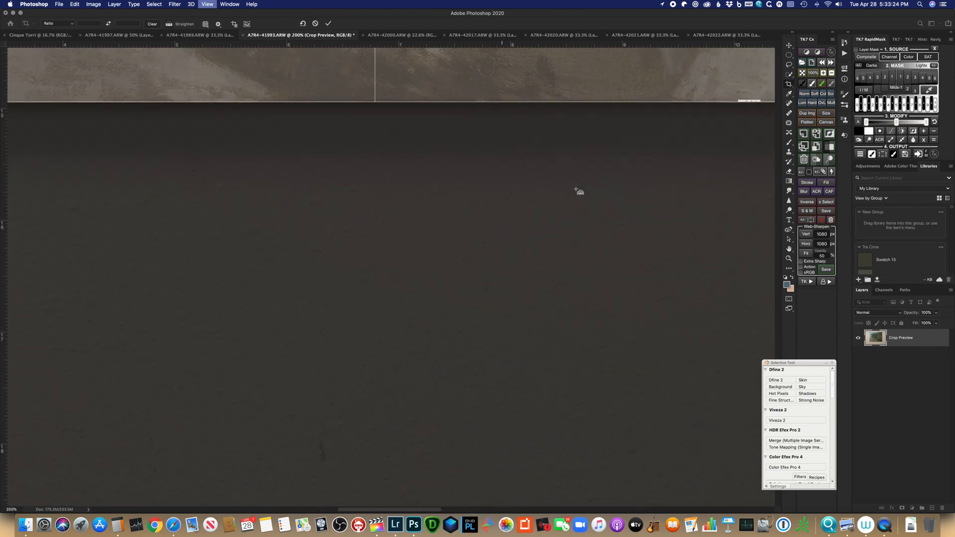
scroll(543, 160, right, 3)
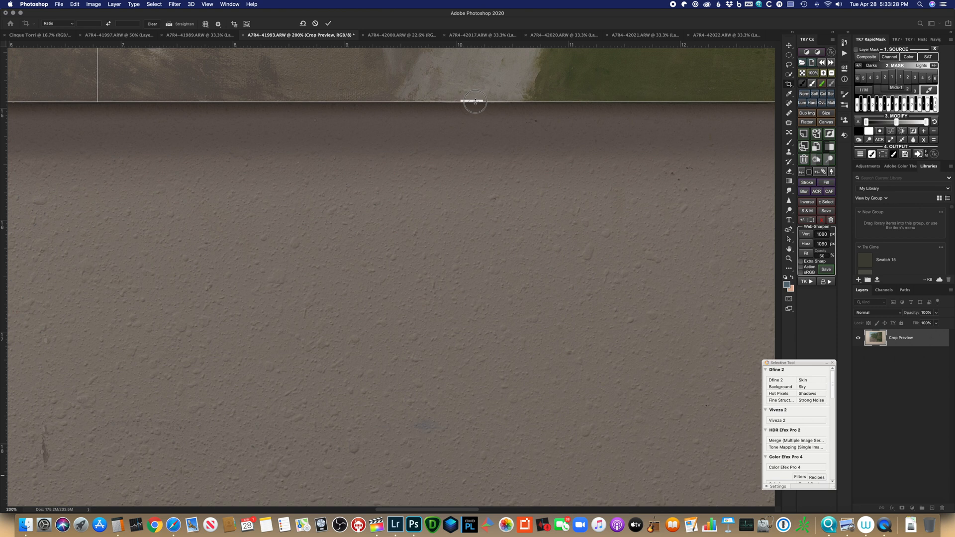
drag(475, 102, 475, 103)
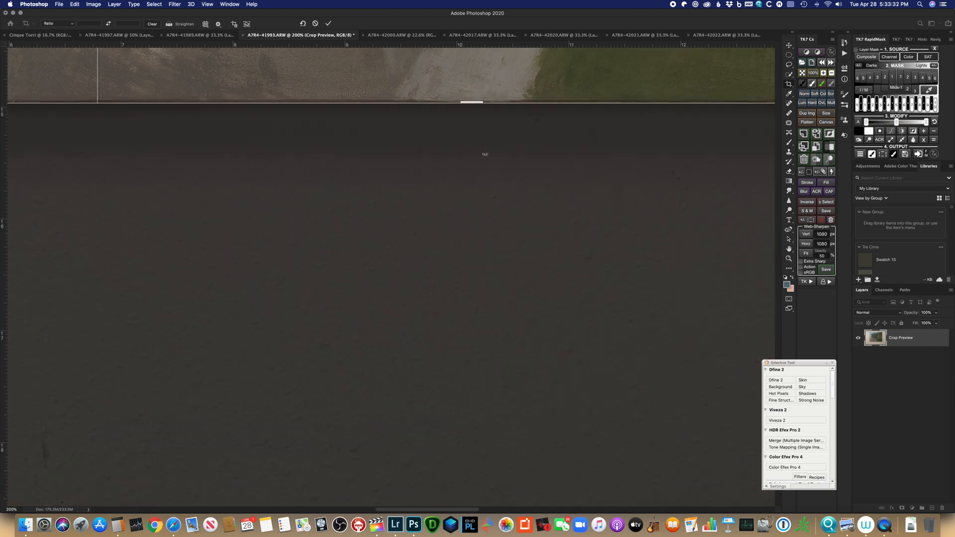
key(super+0)
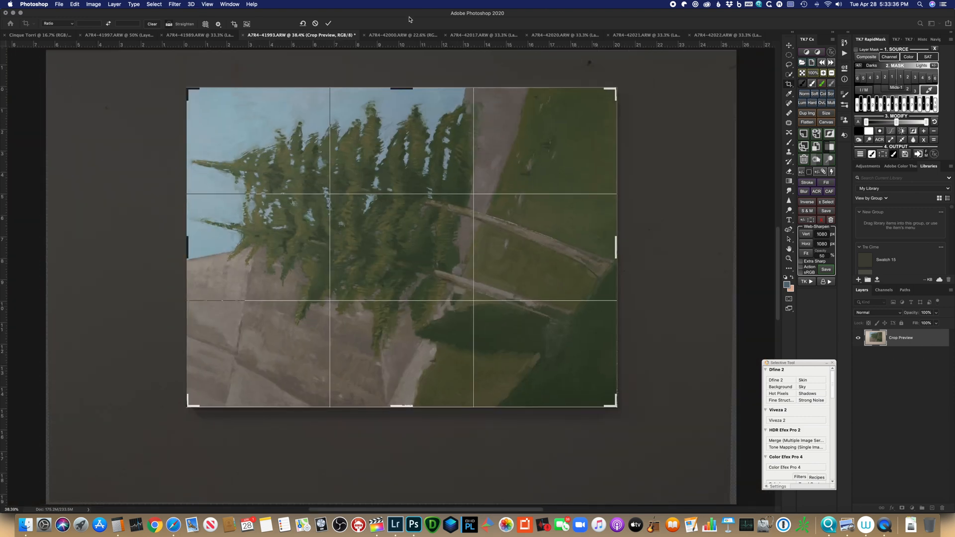
click(329, 23)
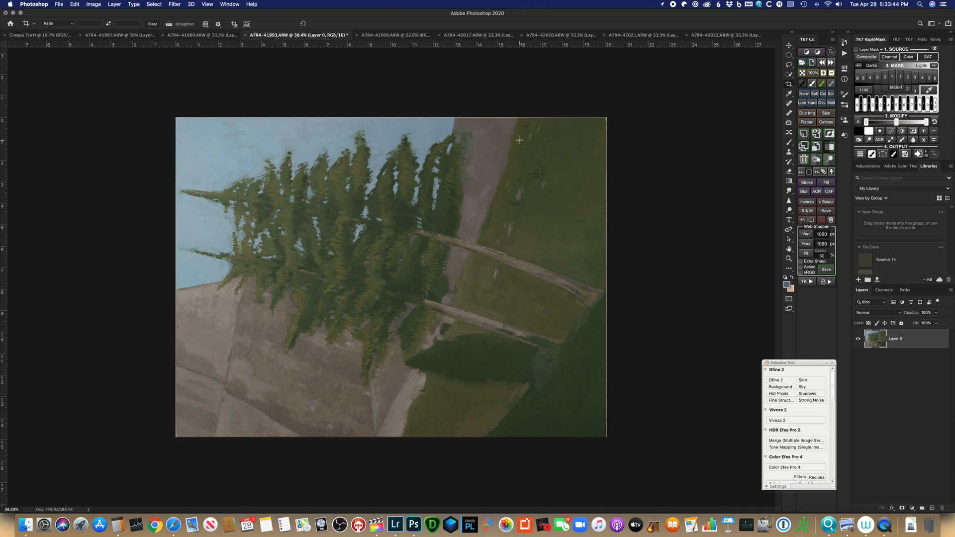
Rotate the whole A7R4-41993 image 90° clockwise so the trees stand upright
click(94, 6)
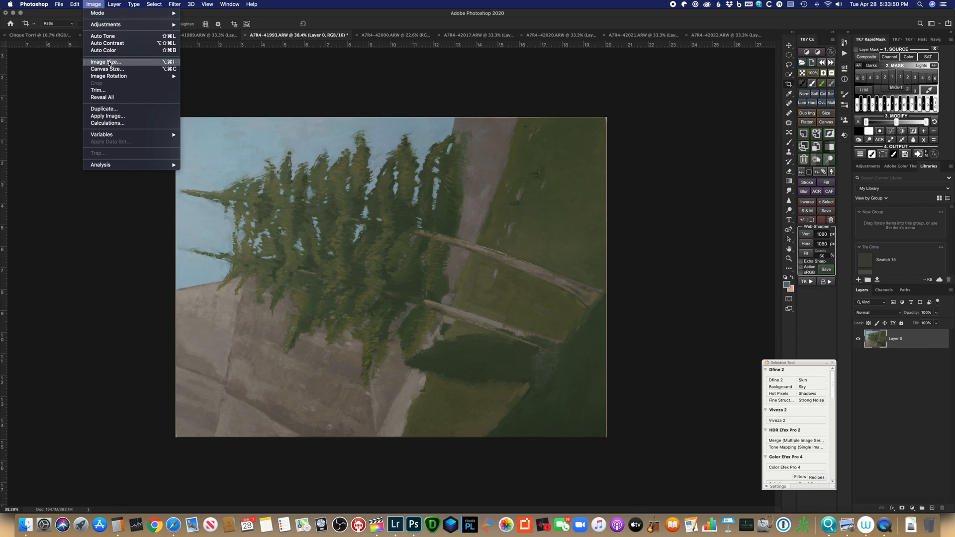
mouse_move(111, 78)
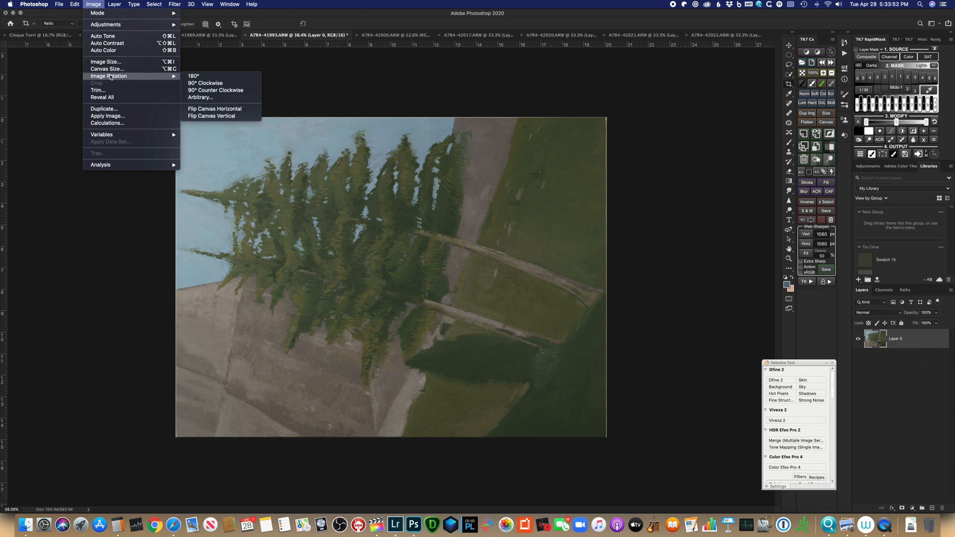
click(205, 83)
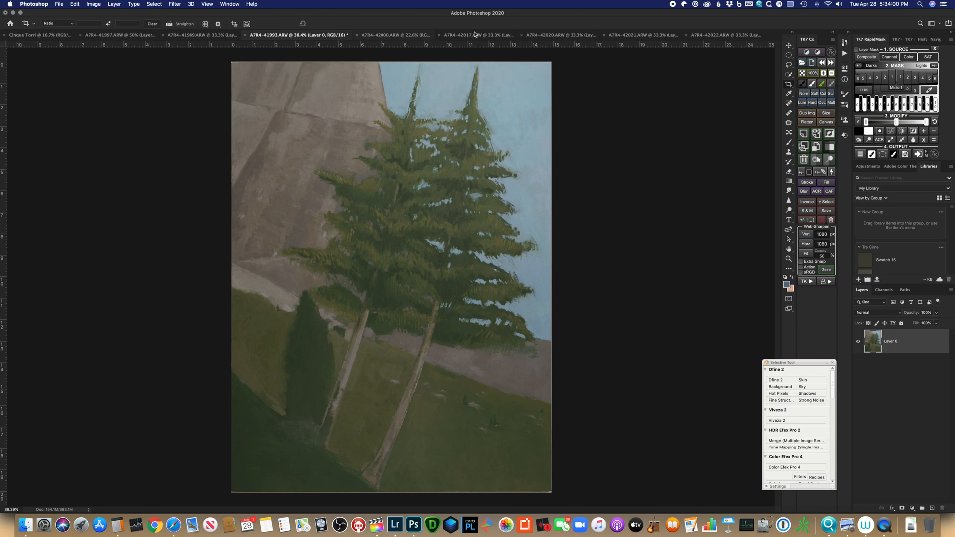
Review the other open painting photos from A7R4-42022 back through A7R4-42021, A7R4-42020 and A7R4-42017 to A7R4-42000
click(730, 37)
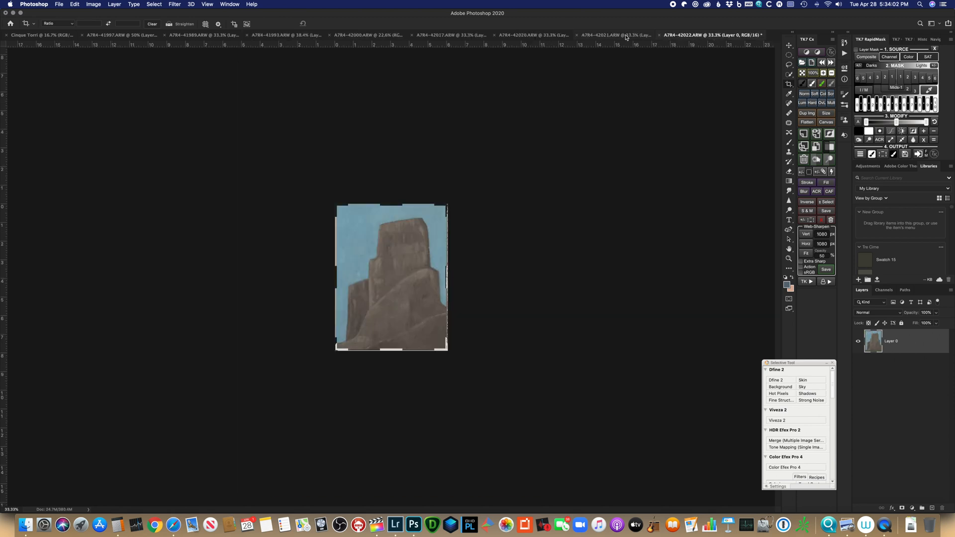
click(628, 38)
click(565, 36)
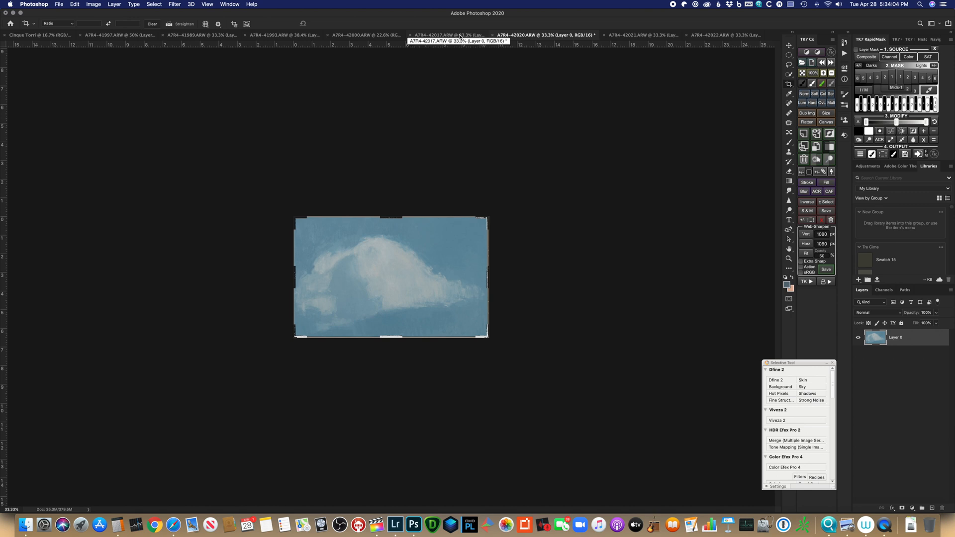
click(460, 37)
click(336, 35)
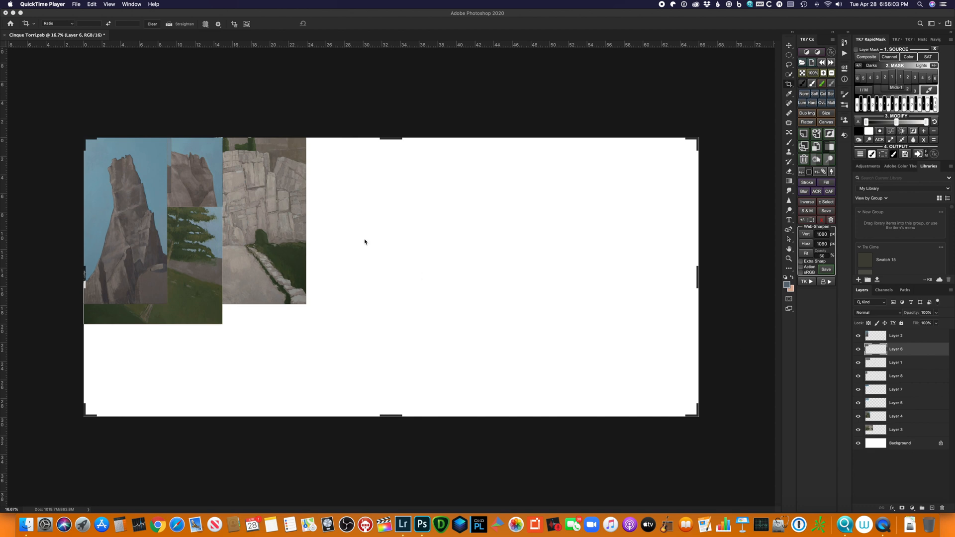
Move the tall rock tower painting on Layer 2 to the lower-left corner of the Cinque Torri canvas
click(875, 338)
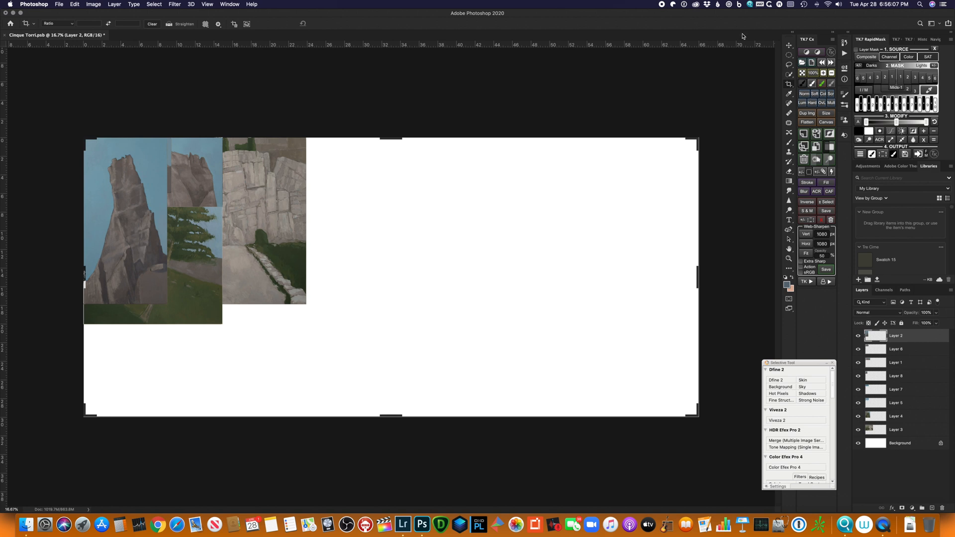
click(789, 46)
drag(148, 210, 142, 320)
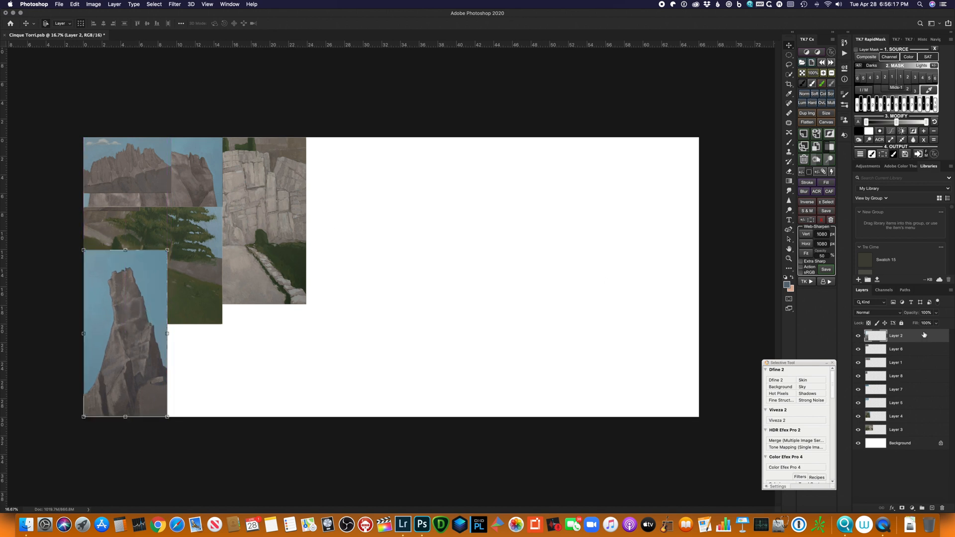